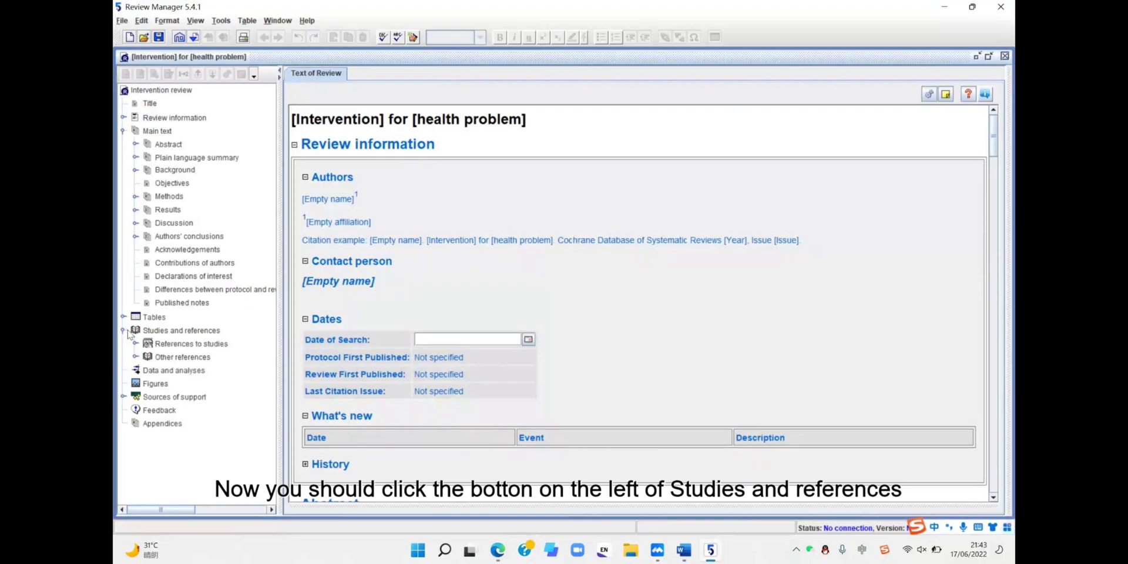
- Add 'Bachet 2012' as an included study with default pages and choose to add another study
right_click(177, 347)
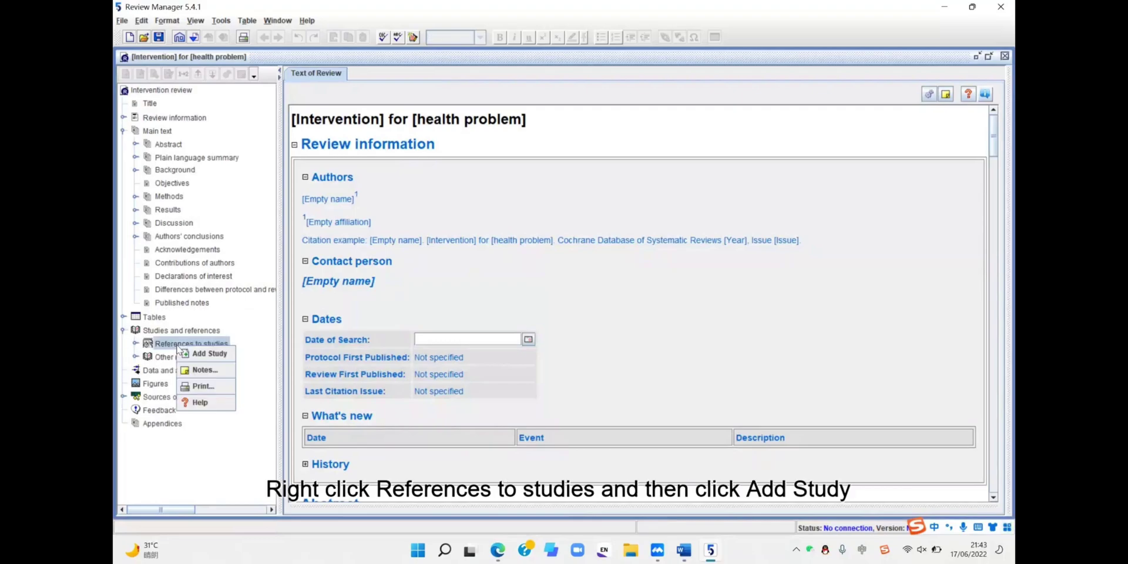
left_click(197, 355)
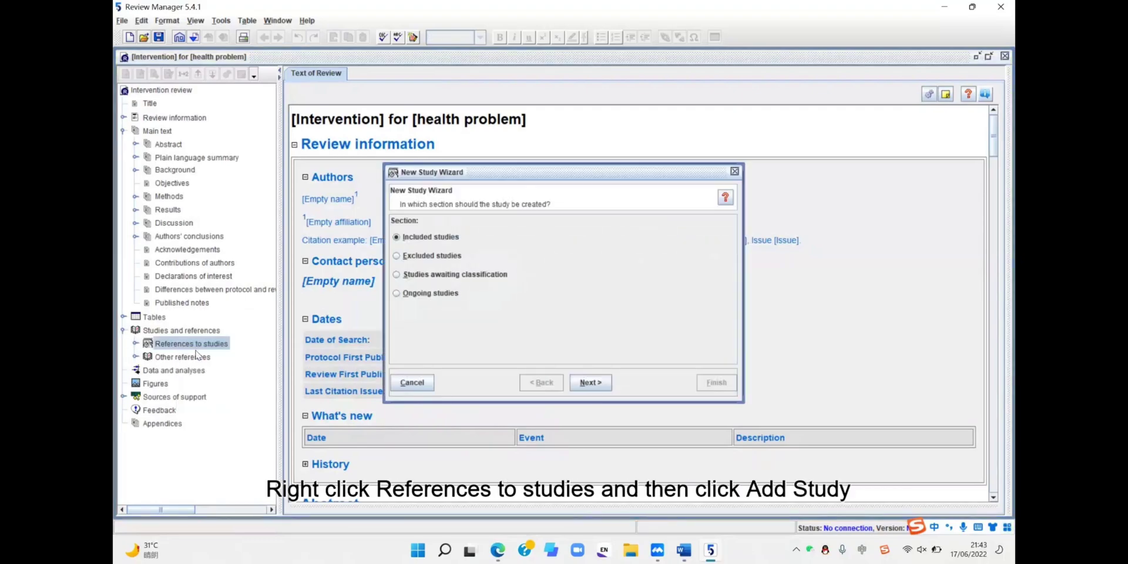
left_click(589, 382)
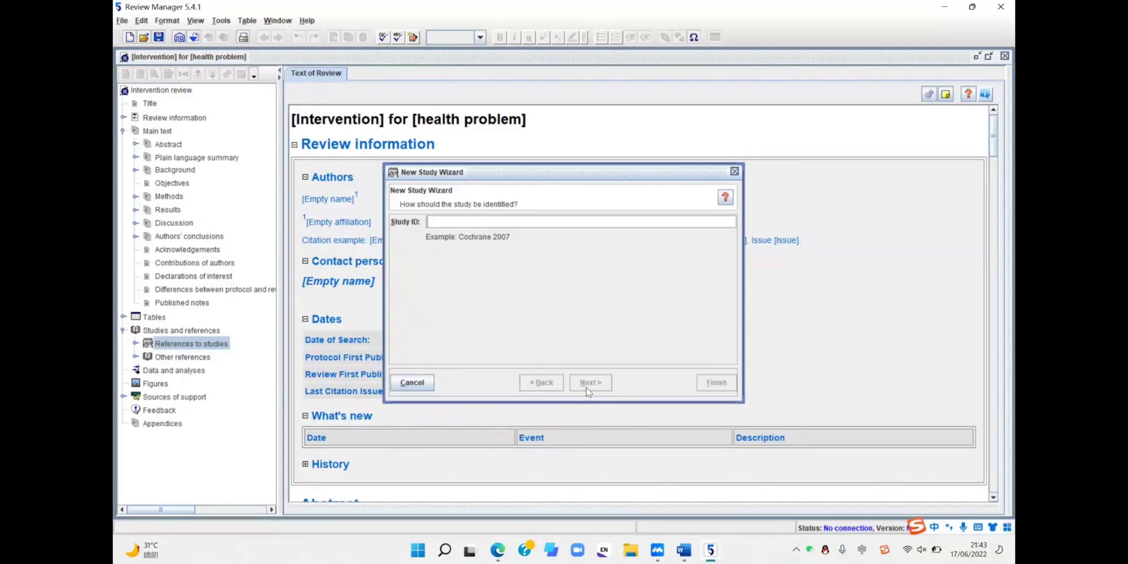
type("Ba")
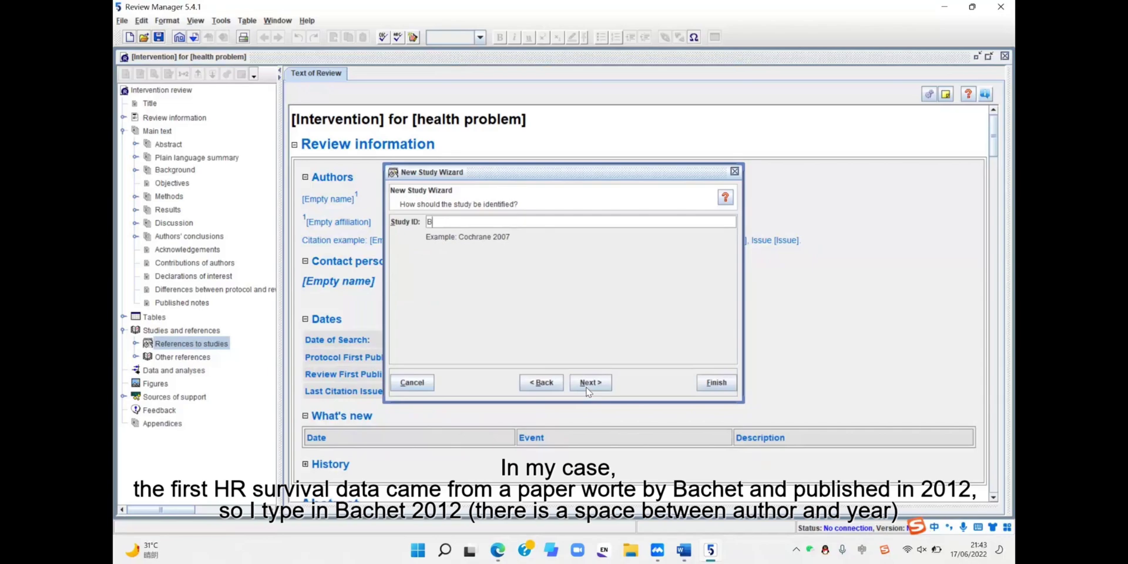
key("shift")
type("chet 2012")
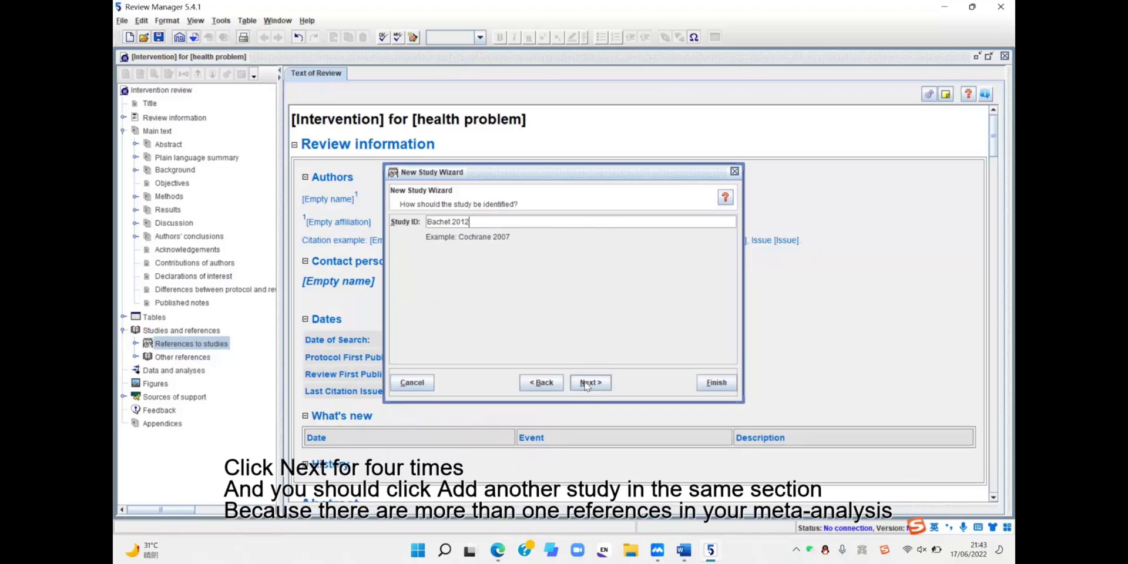
left_click(589, 383)
left_click(589, 382)
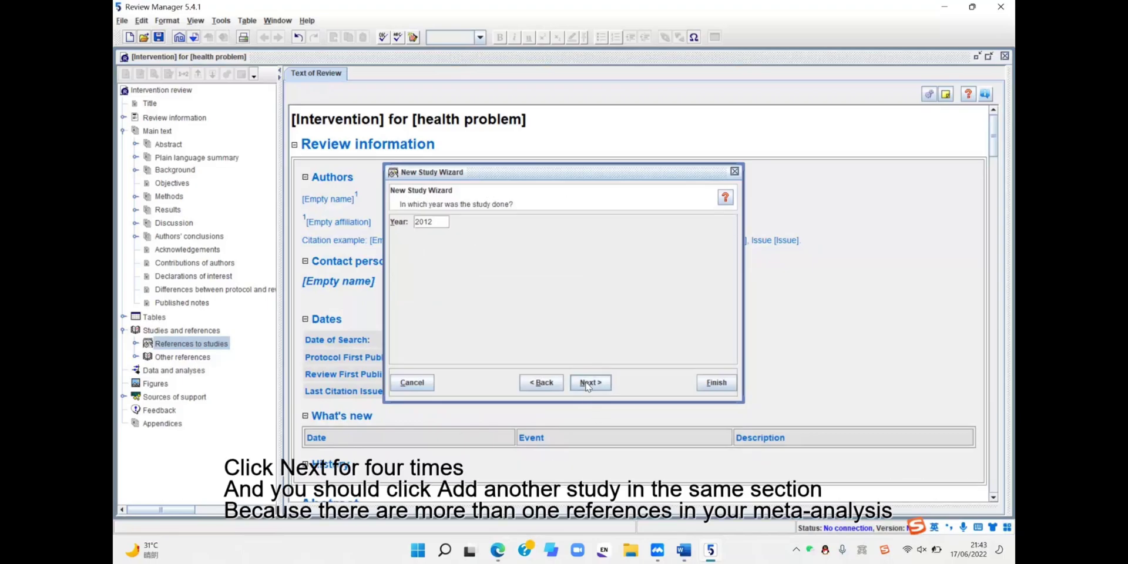
left_click(589, 383)
left_click(587, 383)
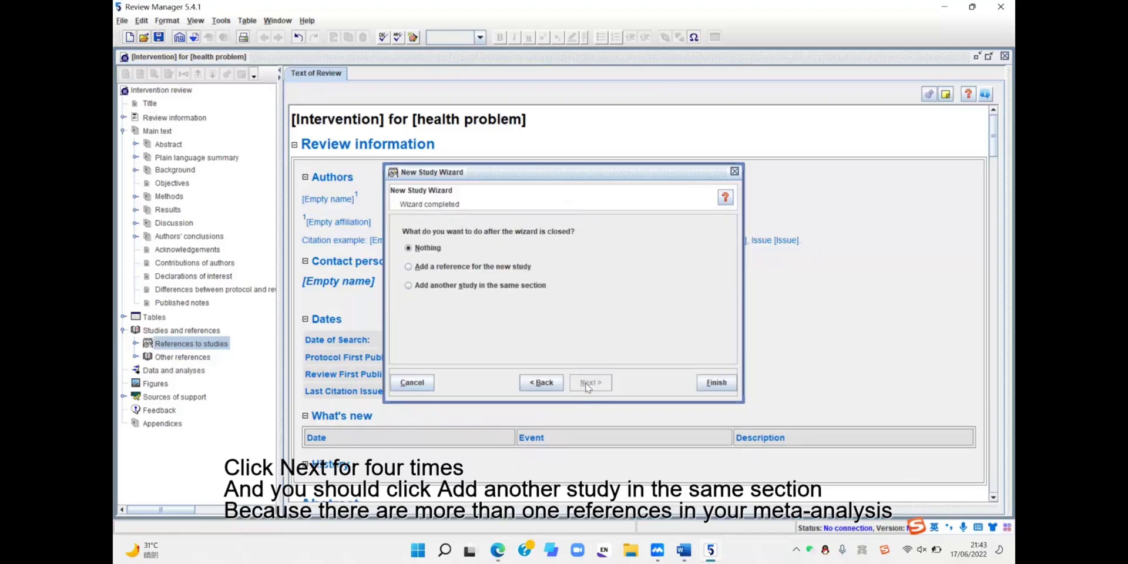
left_click(529, 288)
left_click(703, 382)
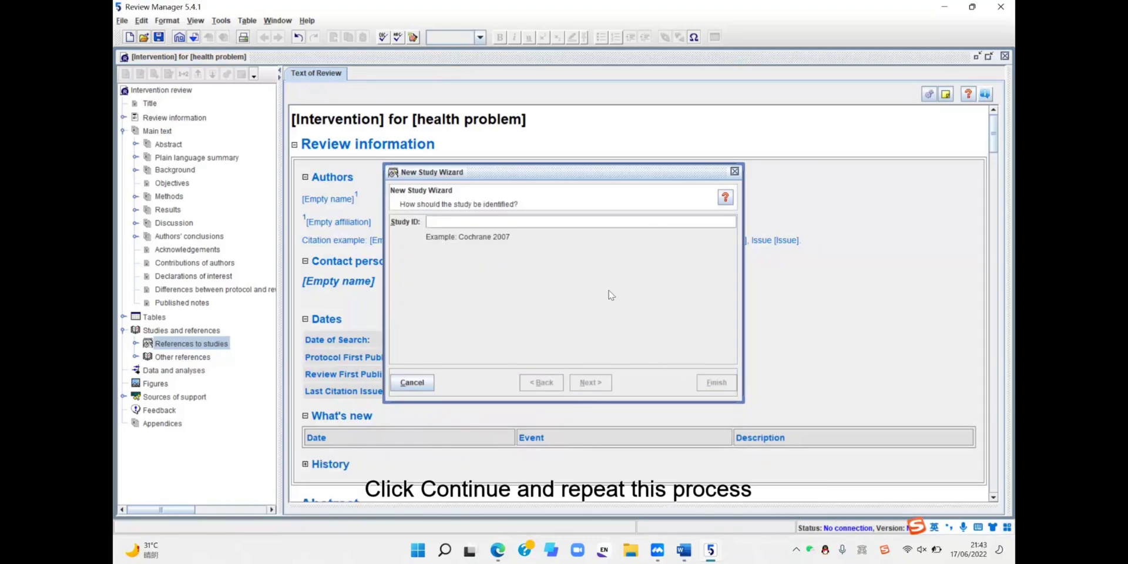
- Add 'Oshima 2013' as an included study and choose to add another study
type("Oshima")
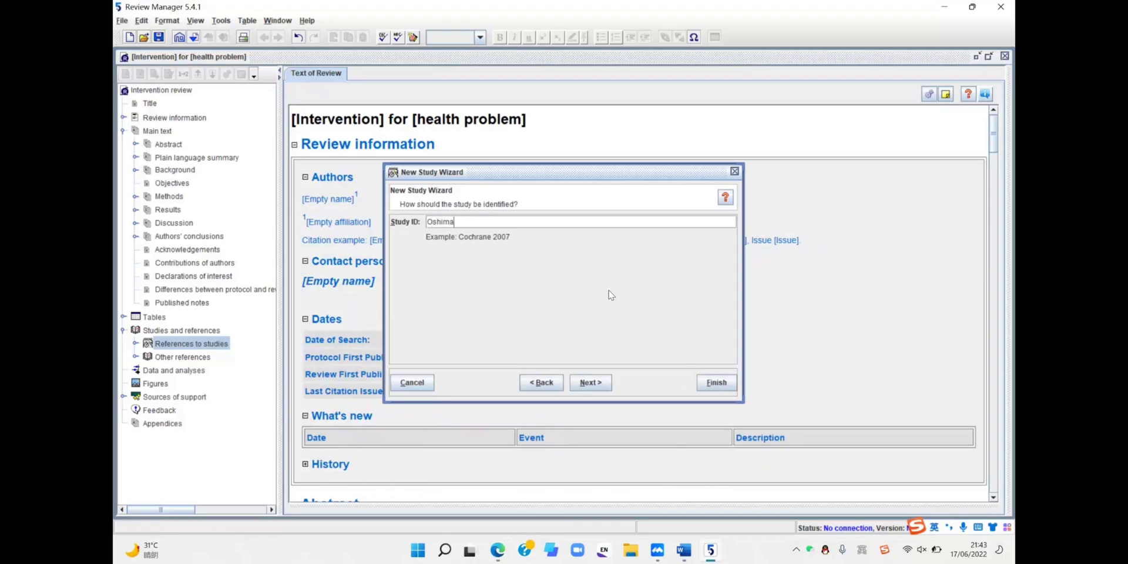
type(" 2013")
left_click(592, 383)
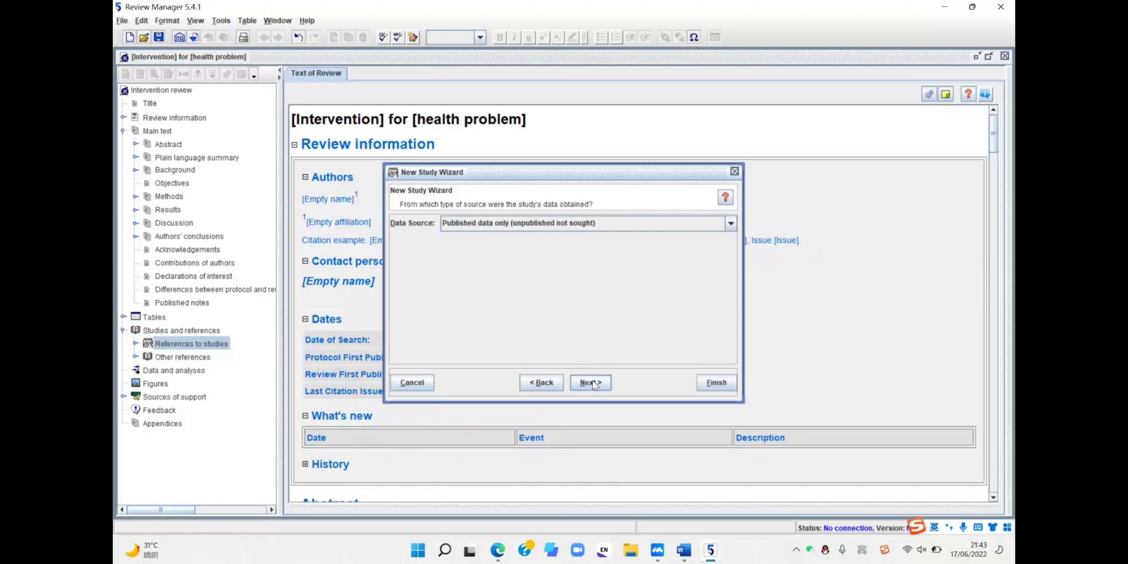
left_click(592, 382)
left_click(592, 382)
left_click(592, 382)
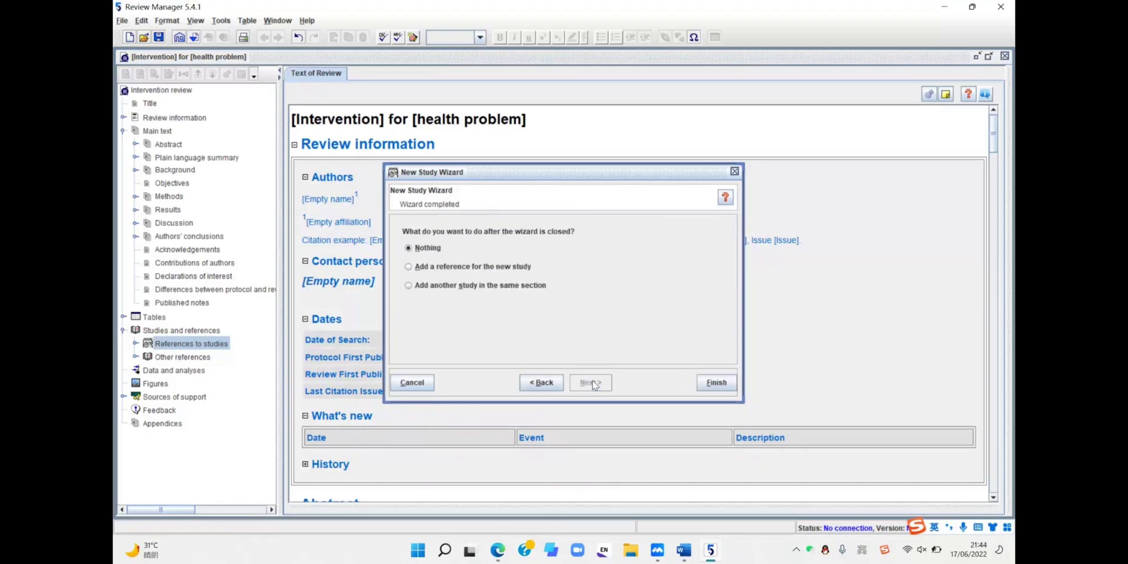
left_click(535, 287)
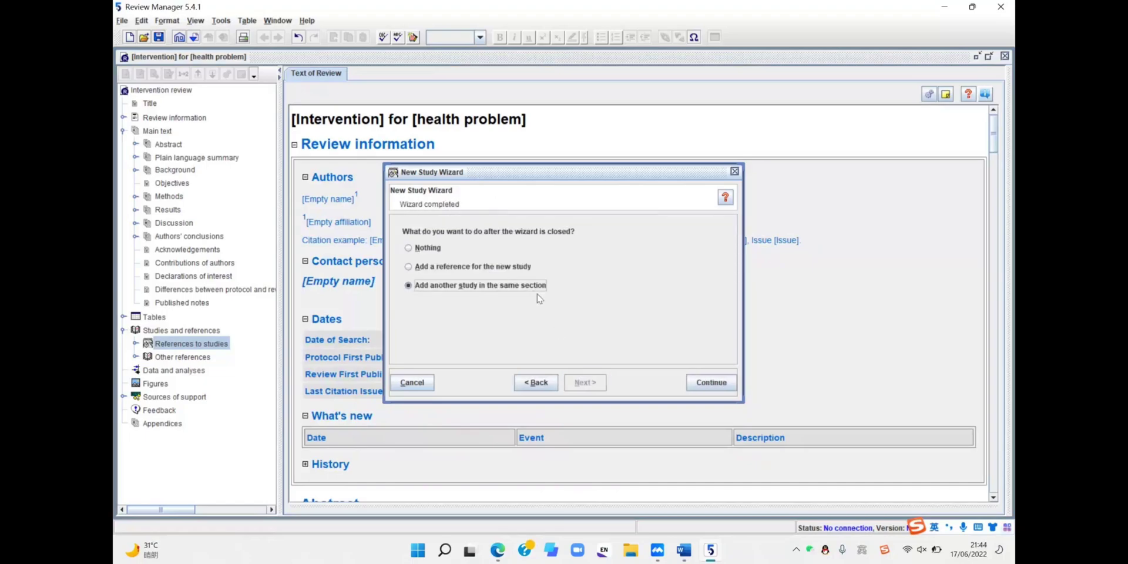
left_click(705, 389)
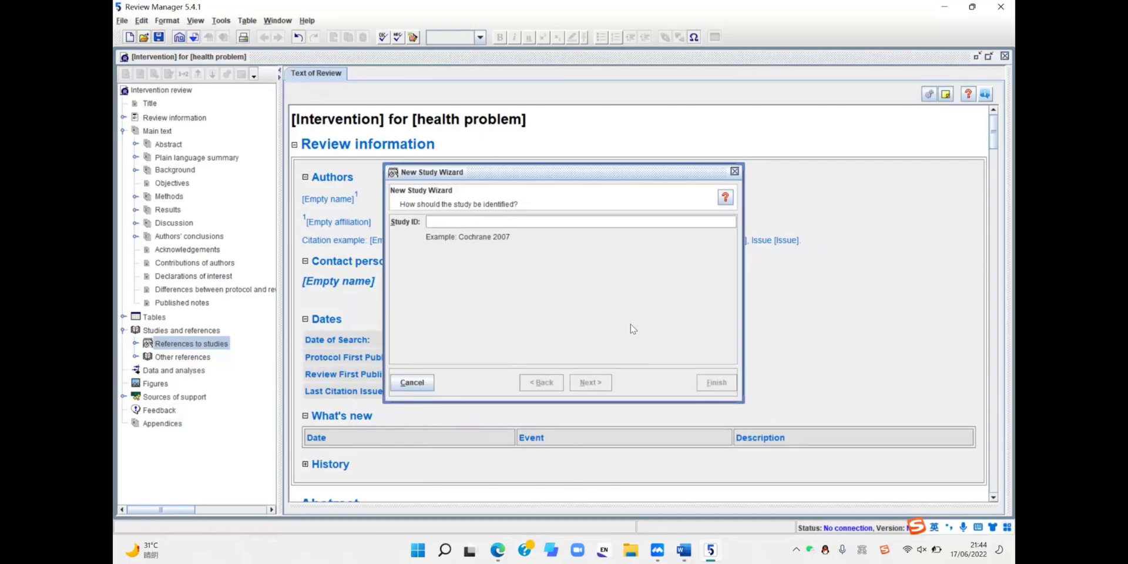
- Add 'Javie 2014' as an included study and choose to add another study
type("Ja")
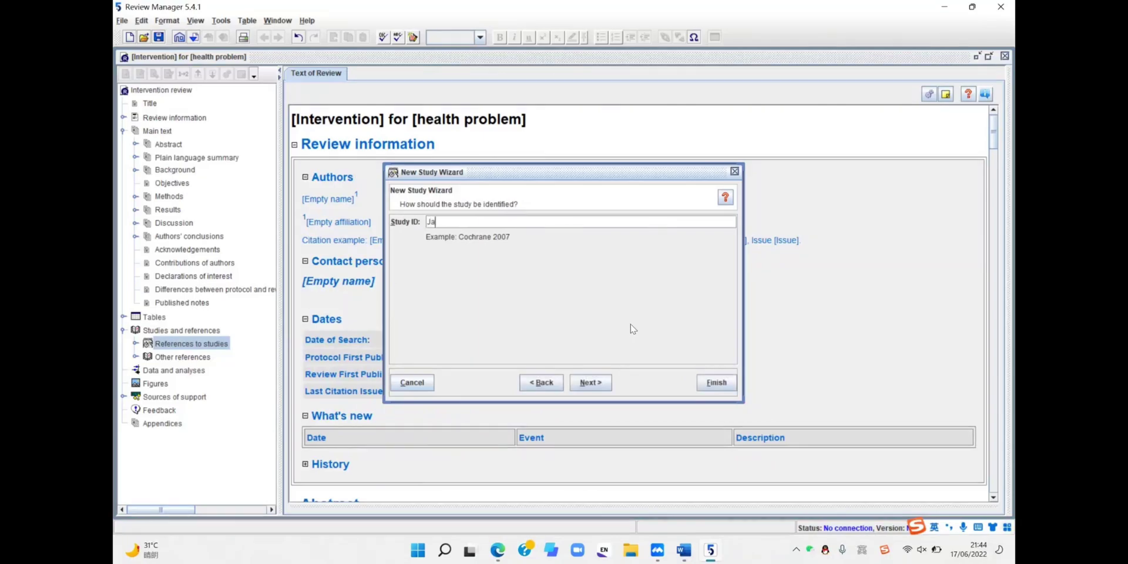
type("vie 2014")
left_click(592, 383)
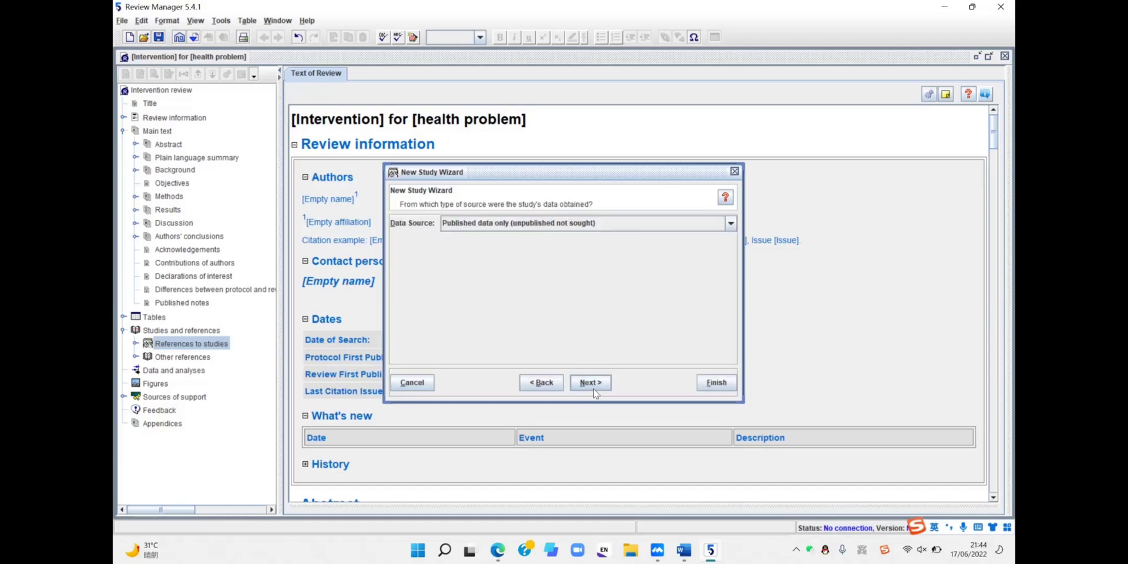
left_click(591, 383)
left_click(592, 383)
key("Return")
key("alt+s")
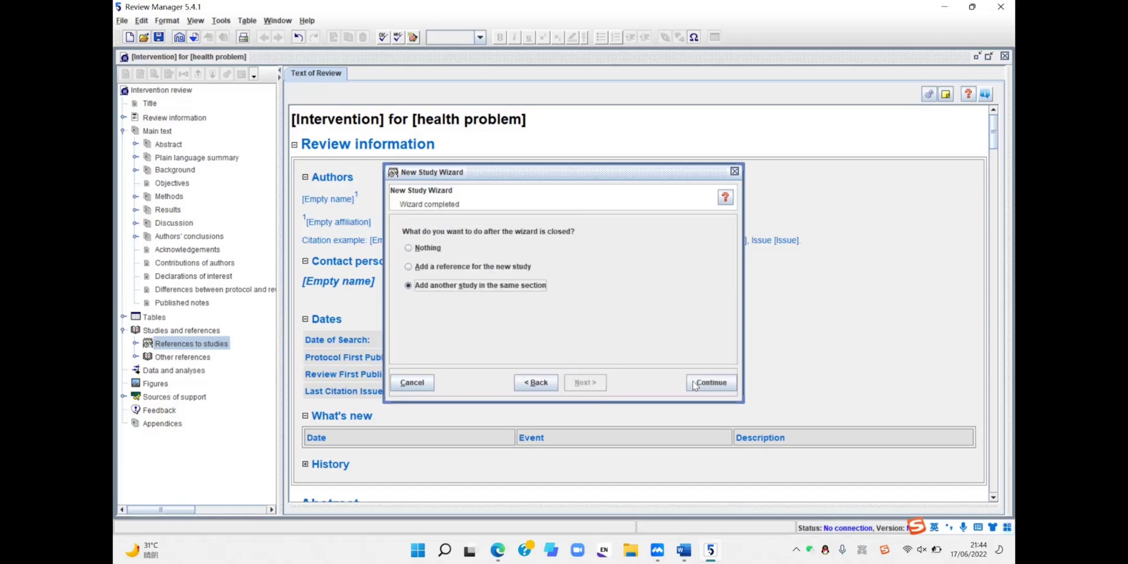
left_click(694, 384)
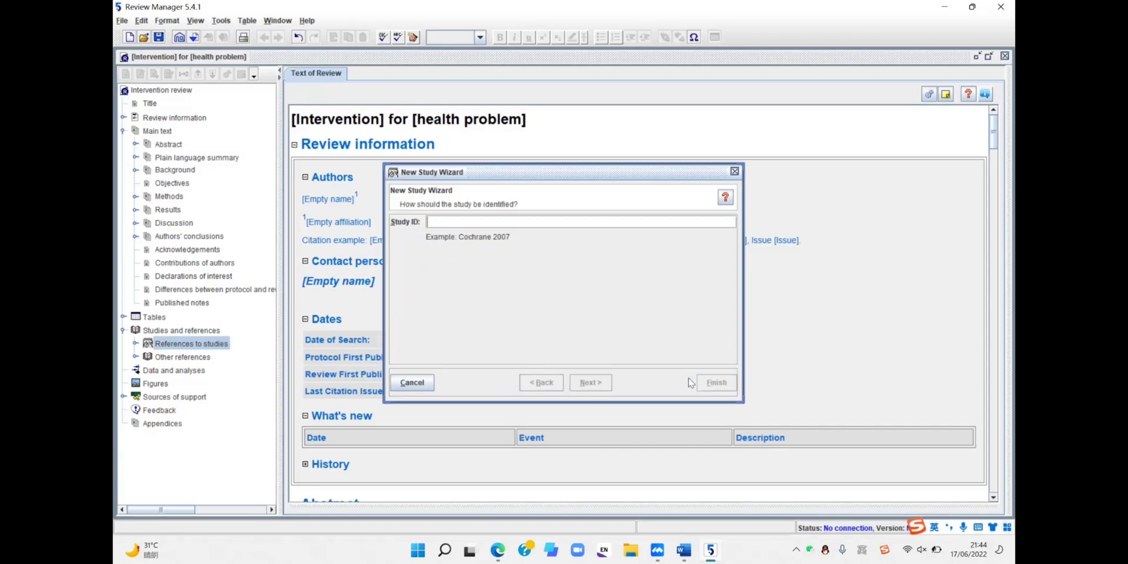
- Add 'Kadera 2016' as an included study and choose to add another study
type("K")
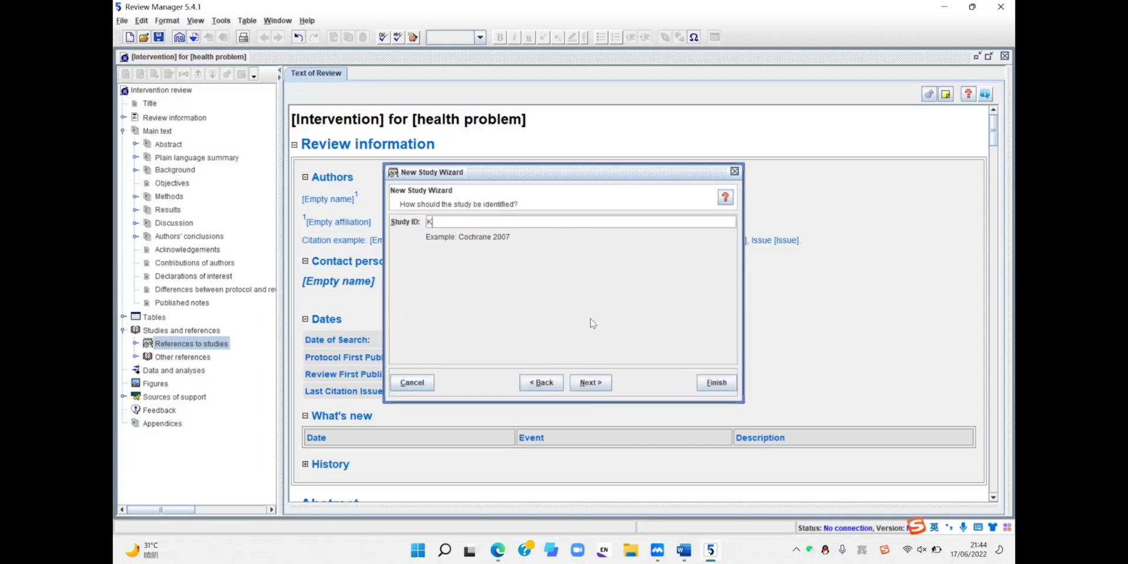
type("adera ")
type("2016")
left_click(590, 383)
left_click(589, 383)
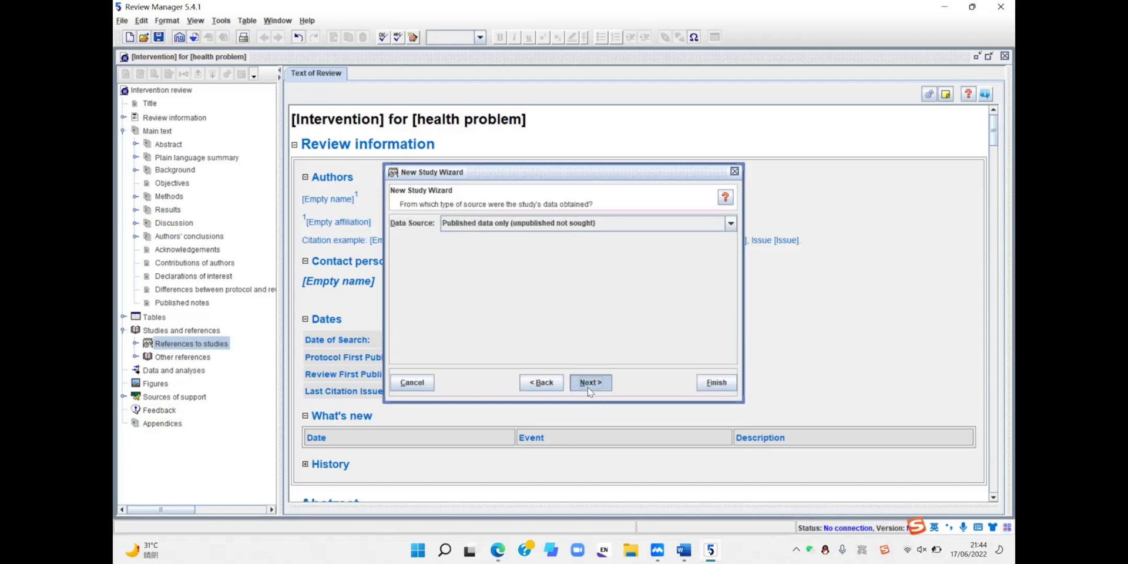
left_click(590, 382)
left_click(590, 382)
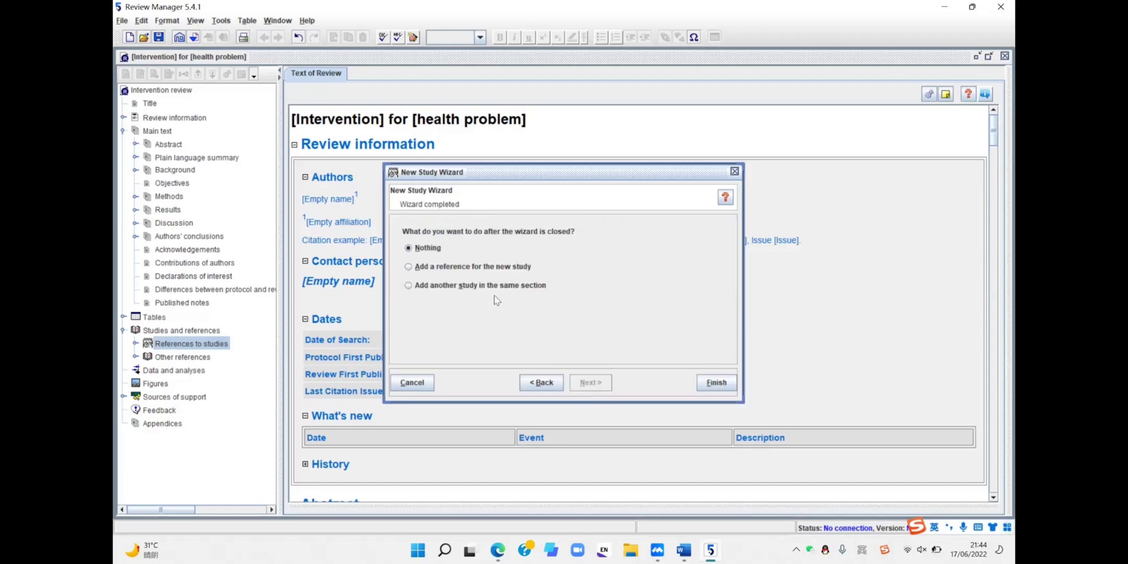
left_click(701, 383)
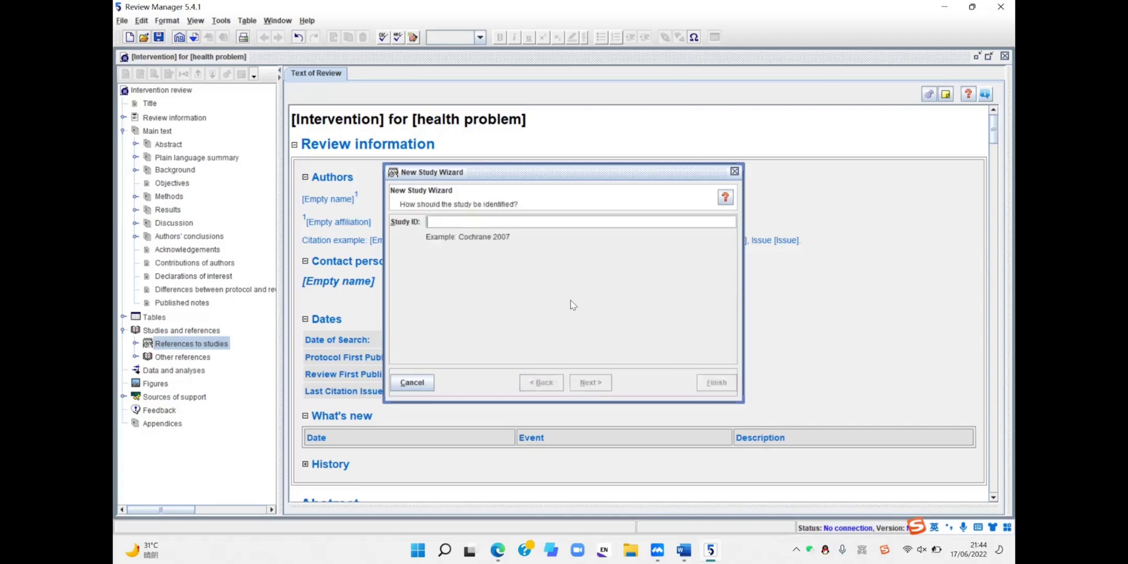
- Add 'Qian 2018' as an included study and choose to add another study
type("Qian")
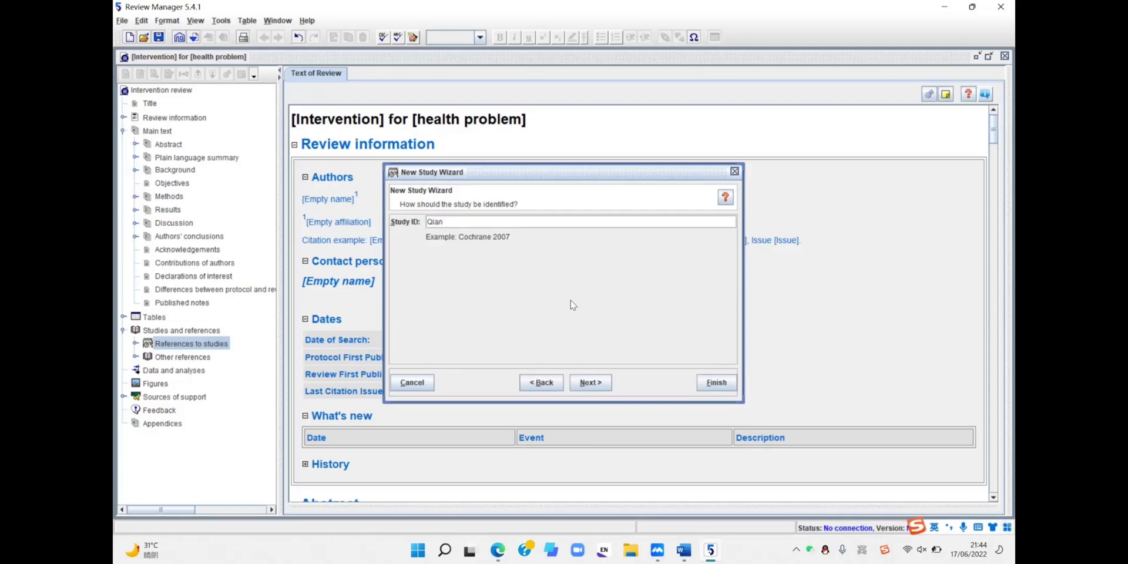
type(" 2018")
left_click(588, 385)
left_click(587, 385)
left_click(588, 384)
left_click(588, 385)
left_click(540, 287)
left_click(711, 383)
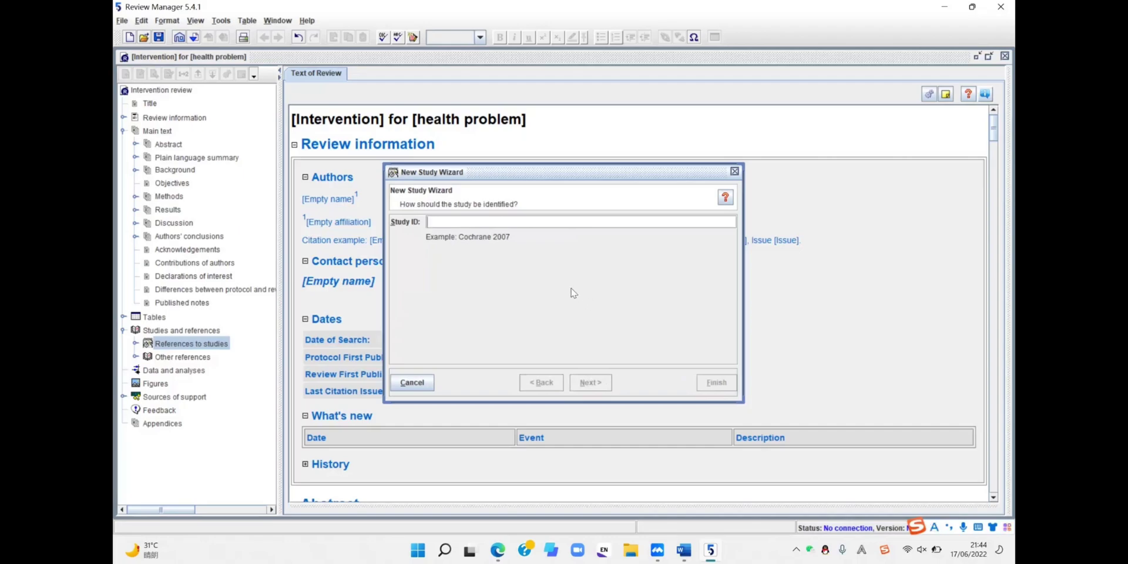
- Add 'Herman 2018' as an included study and choose to add another study
type("Herman 2018")
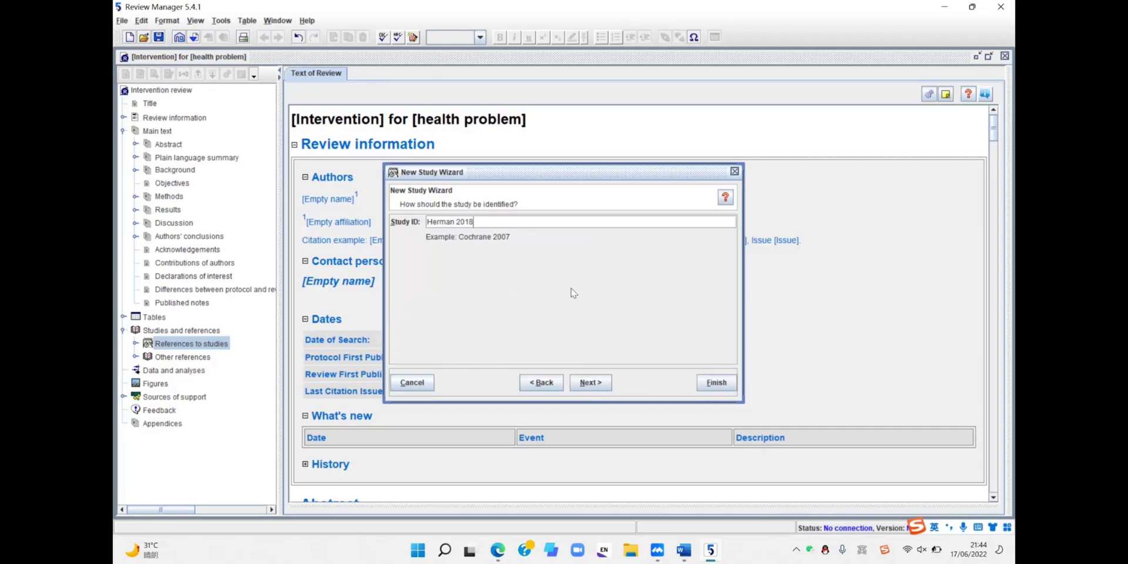
left_click(586, 383)
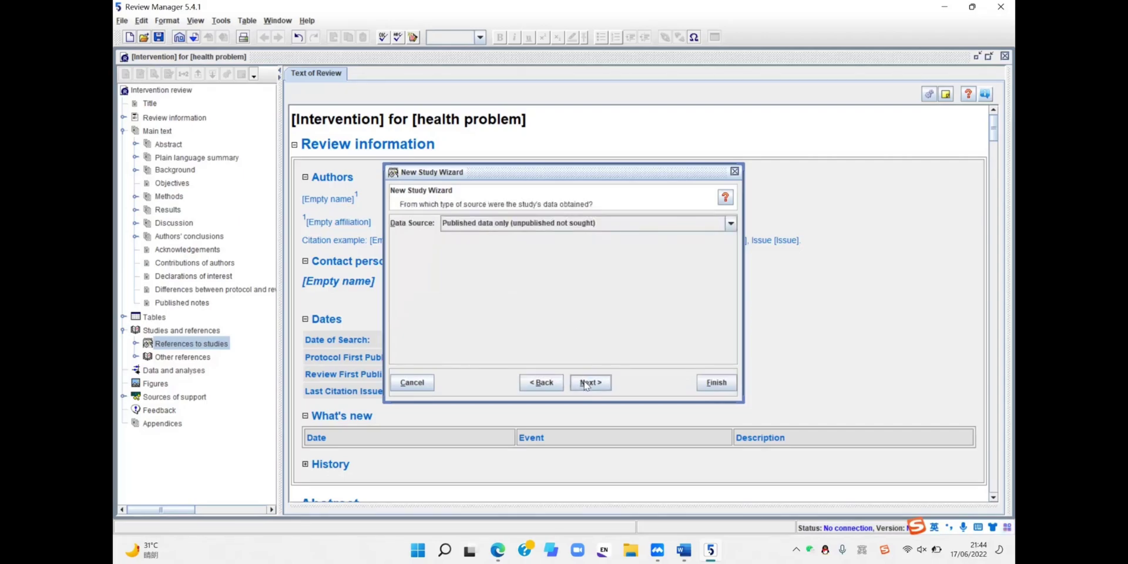
left_click(585, 383)
left_click(585, 383)
left_click(585, 383)
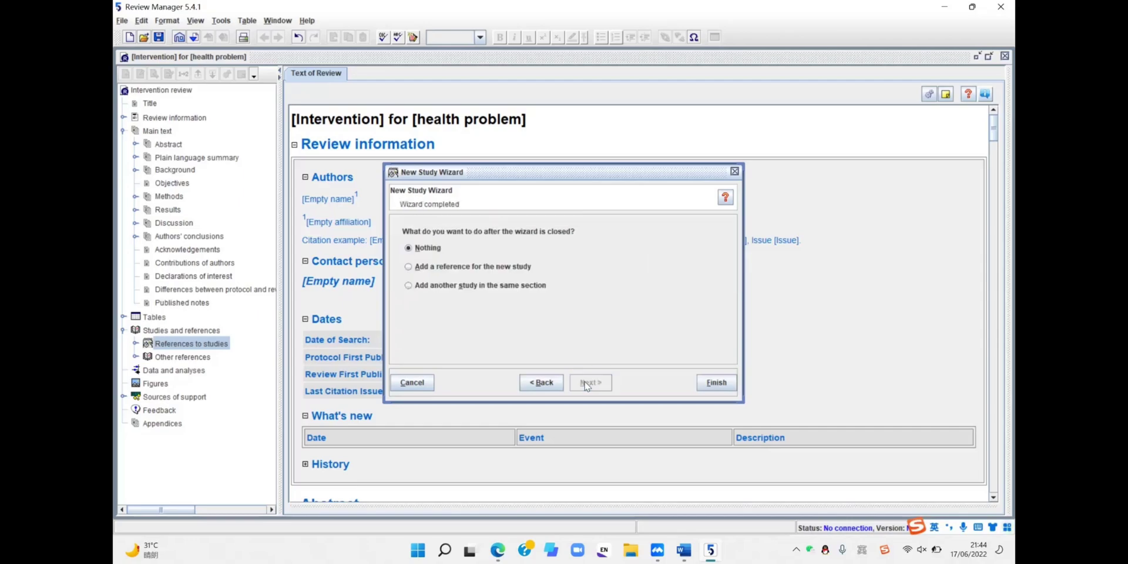
left_click(503, 287)
left_click(692, 381)
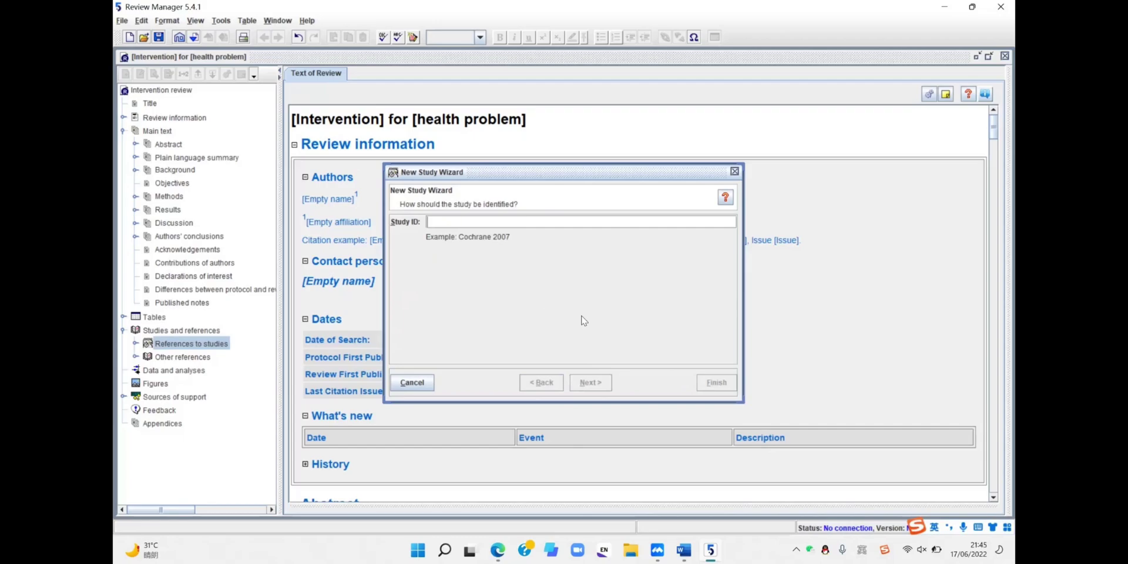
- Add 'Xu 2019' as an included study and choose to add another study
type("Xu")
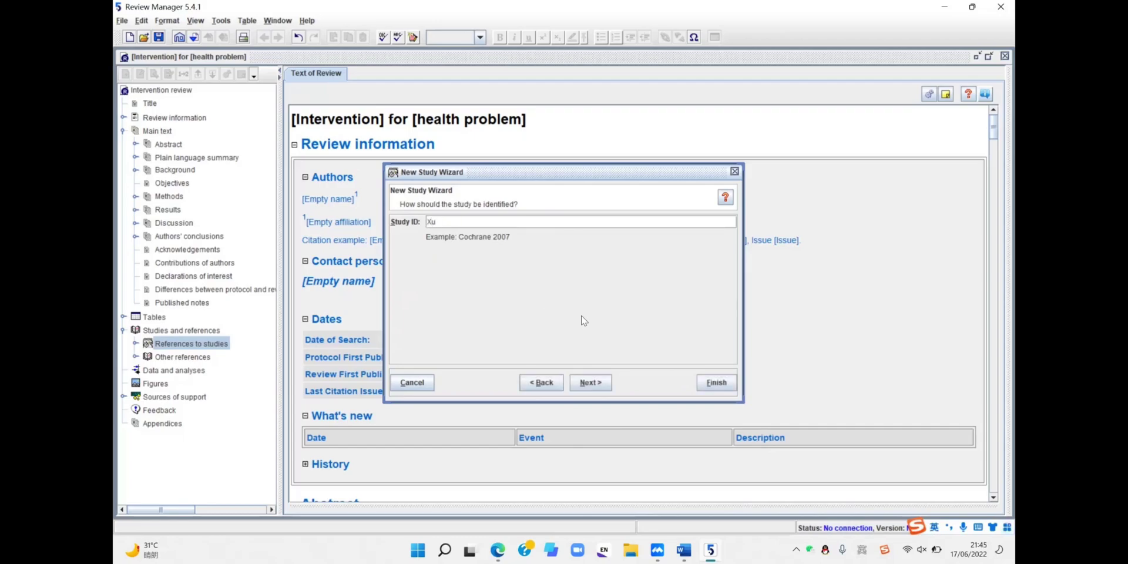
type(" 2019")
left_click(594, 384)
left_click(595, 384)
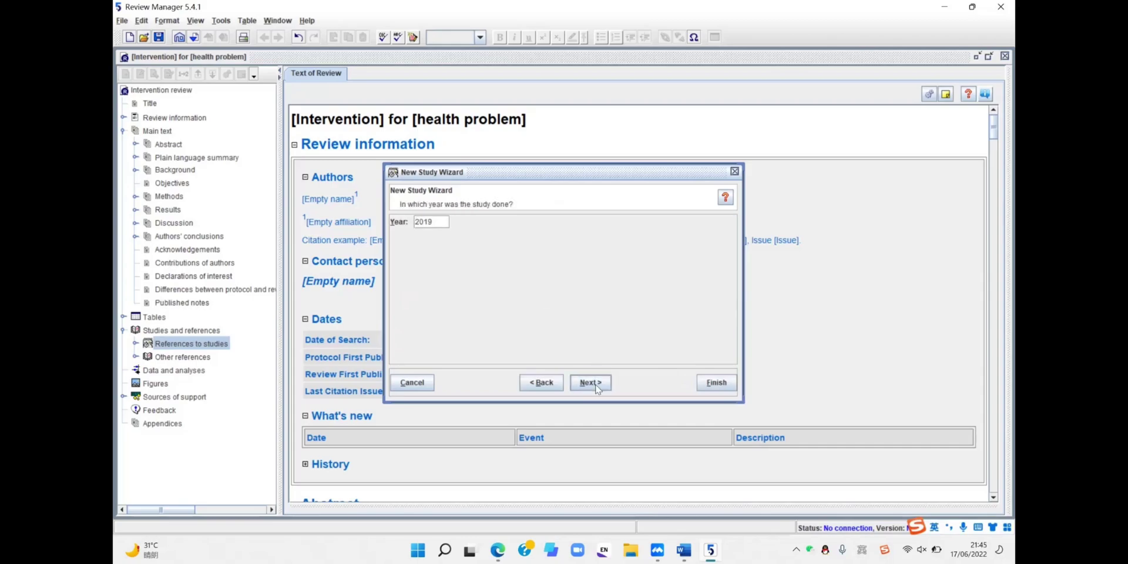
left_click(596, 386)
left_click(590, 383)
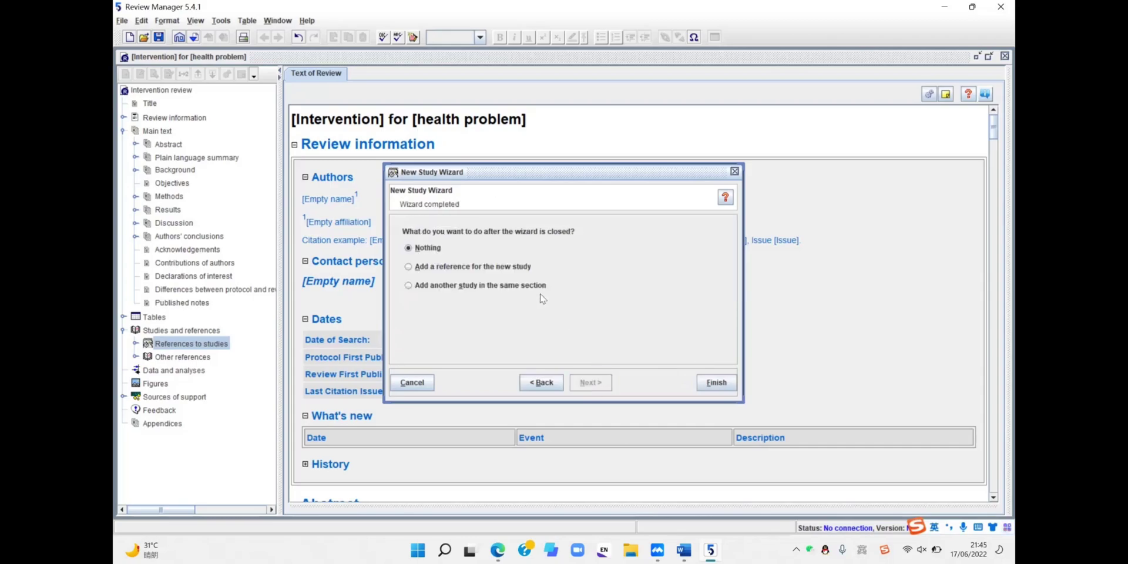
left_click(518, 286)
left_click(710, 382)
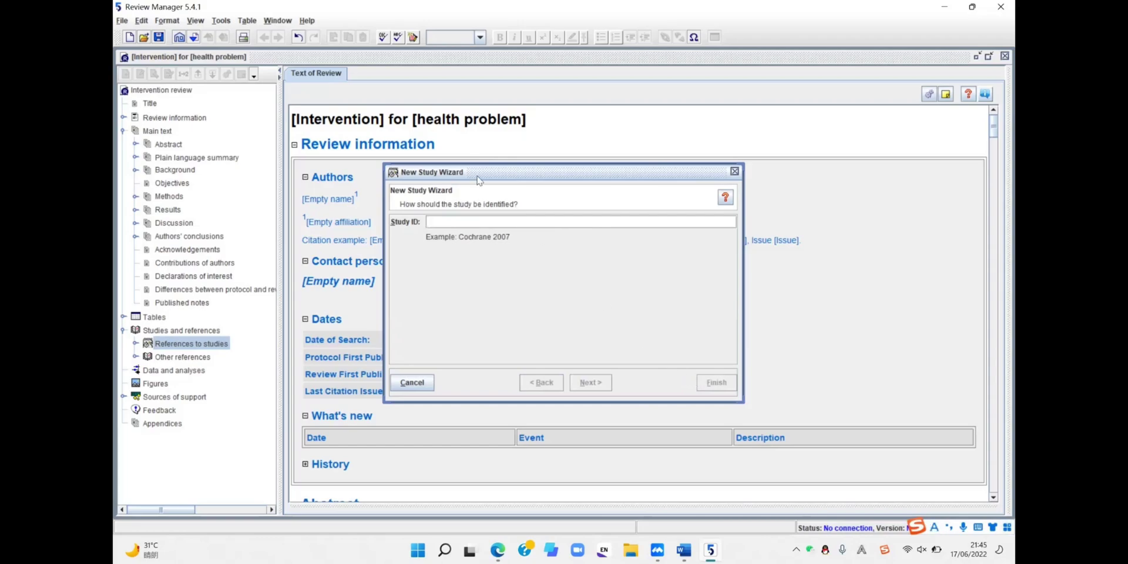
- Add 'Pen 2021' as the last included study and finish the wizard
type("Pen 2021")
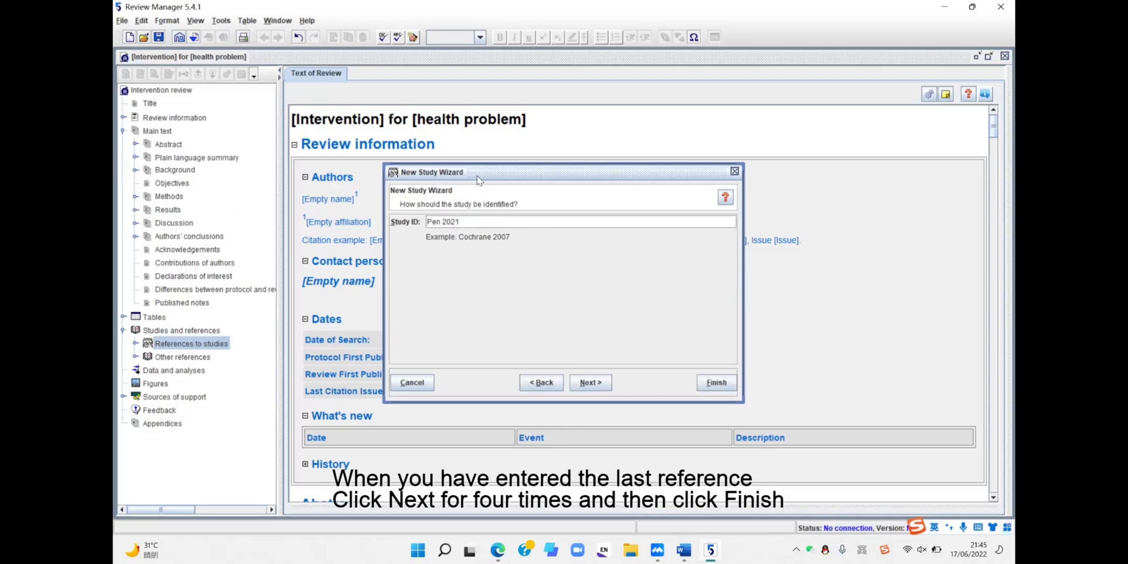
left_click(591, 383)
left_click(591, 382)
left_click(590, 383)
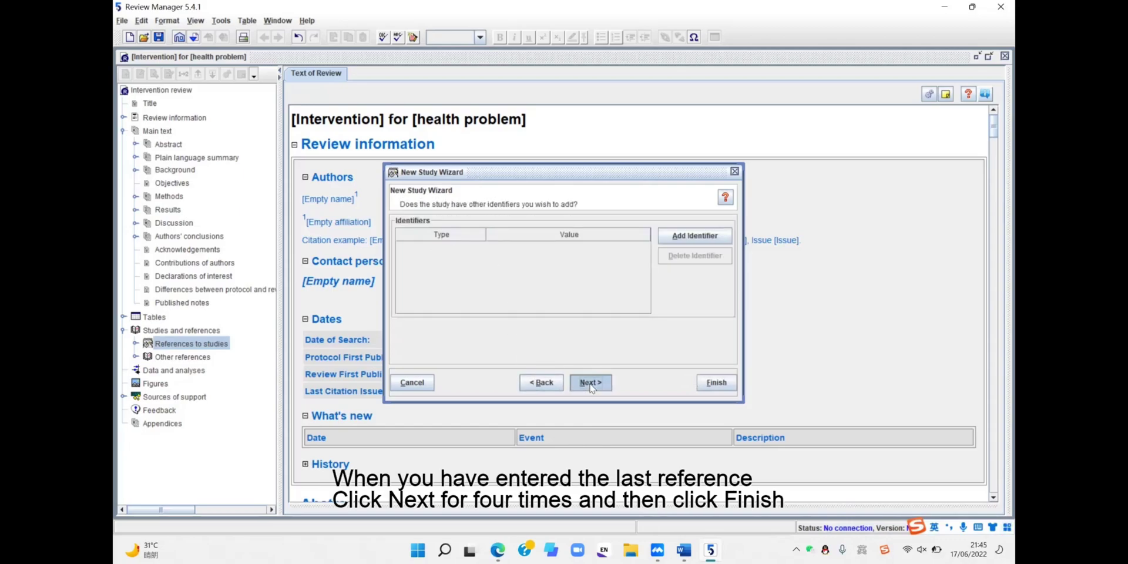
left_click(590, 382)
left_click(716, 382)
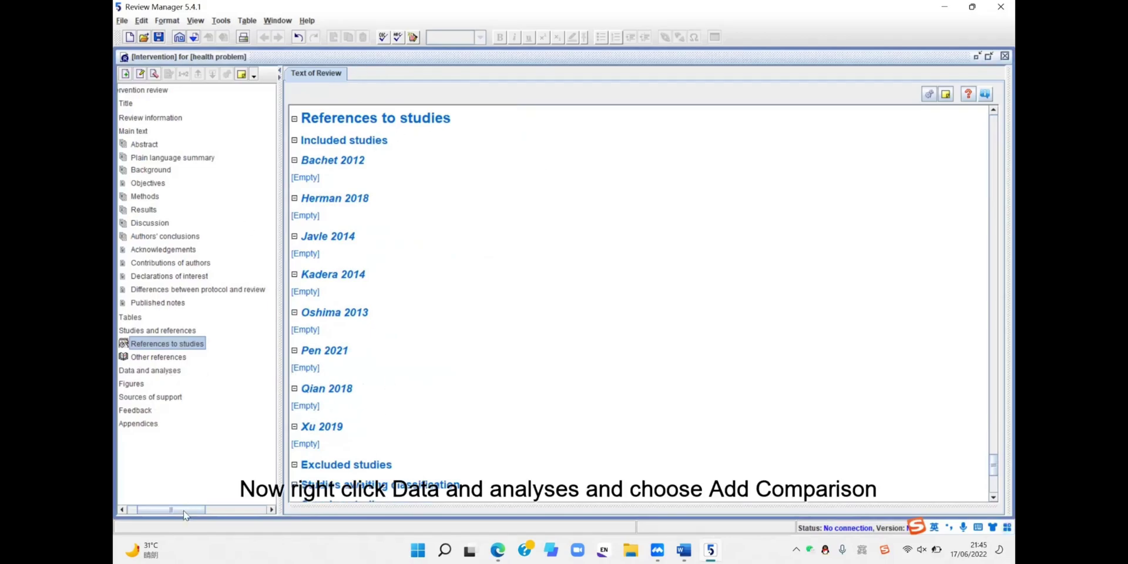
- Scroll the outline back to its left edge and select Data and analyses
left_click_drag(183, 509, 174, 508)
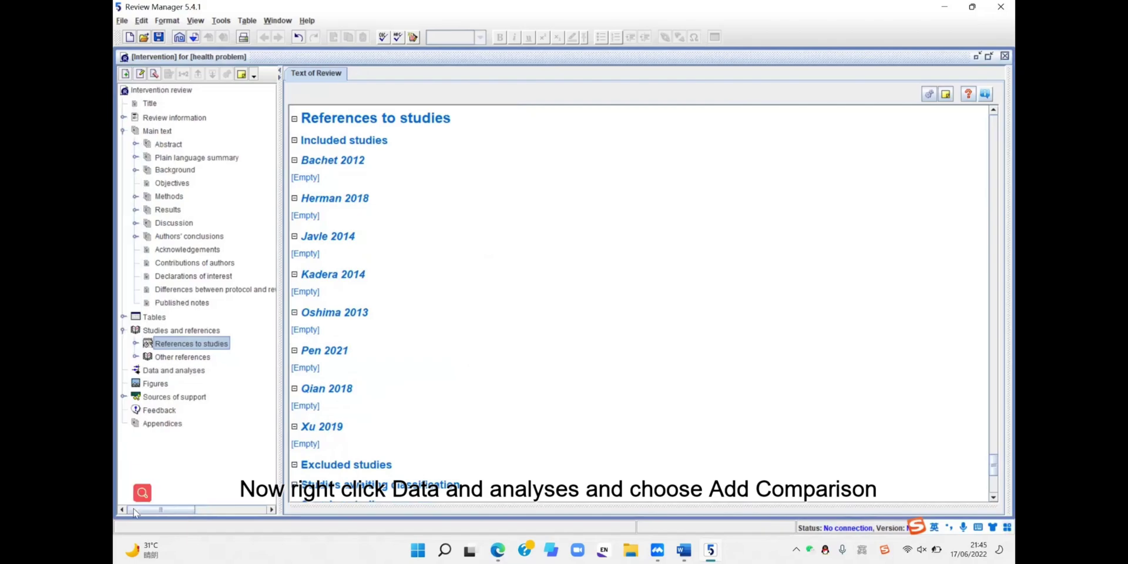
left_click(156, 372)
- Add a comparison named 'meta-analysis' under Data and analyses, set to add an outcome next
right_click(156, 373)
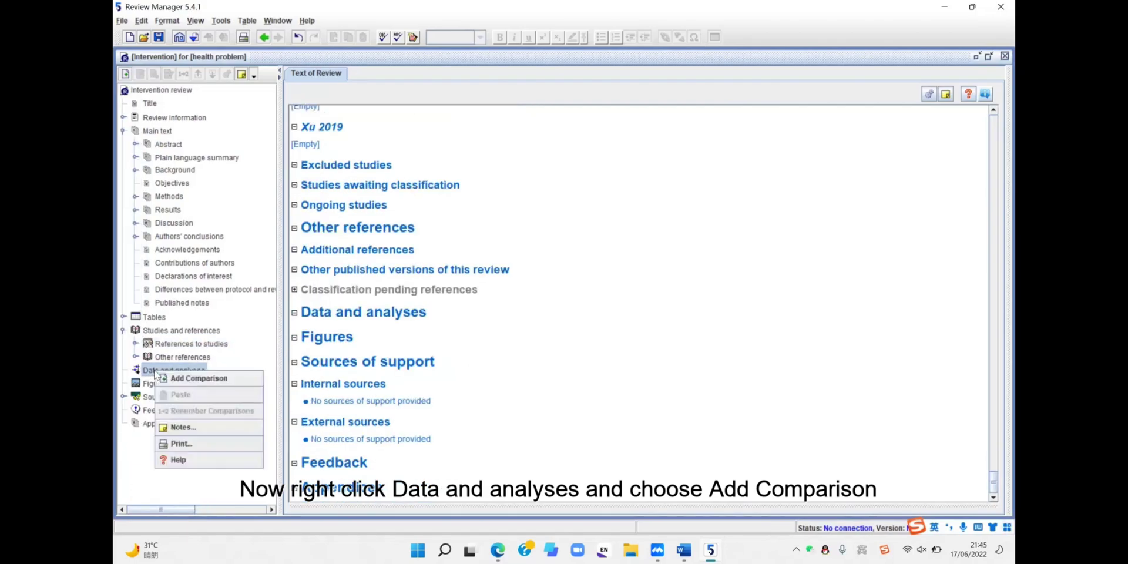
left_click(209, 380)
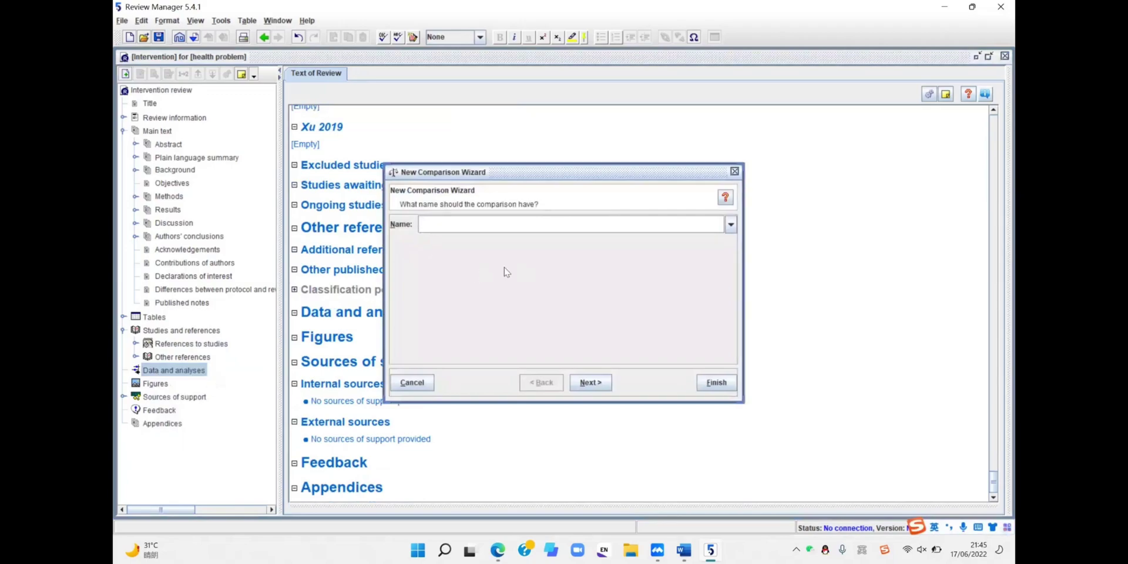
type("meta")
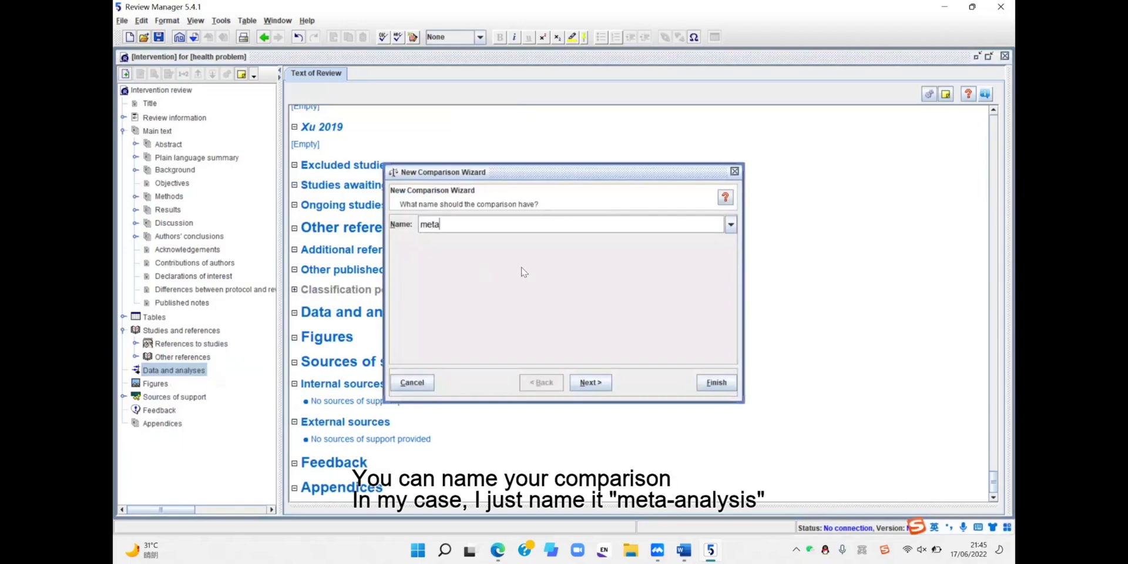
type("-analysis")
left_click(595, 388)
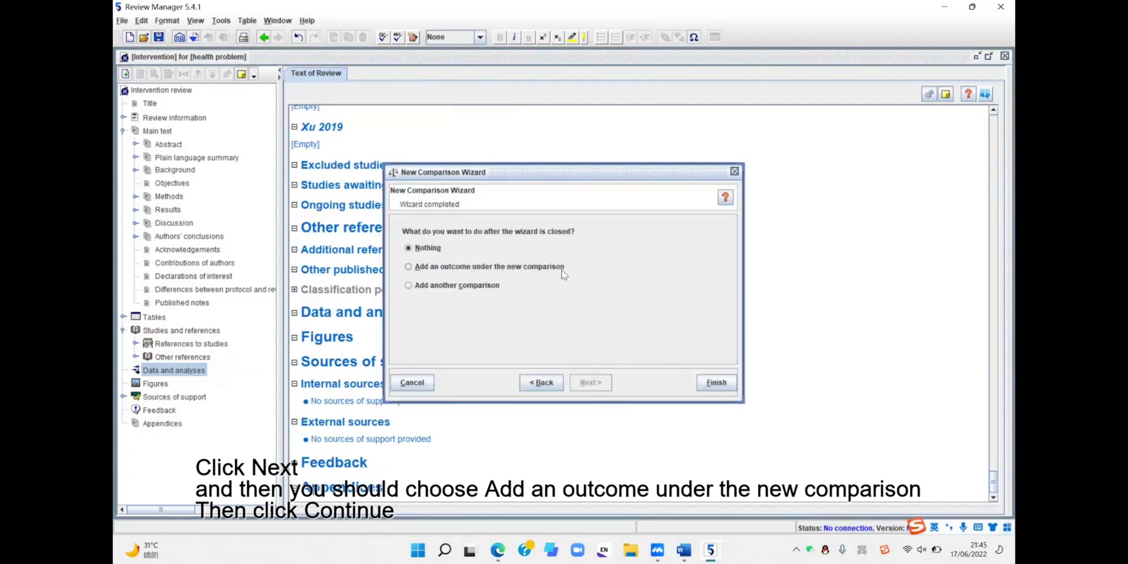
left_click(562, 274)
left_click(707, 385)
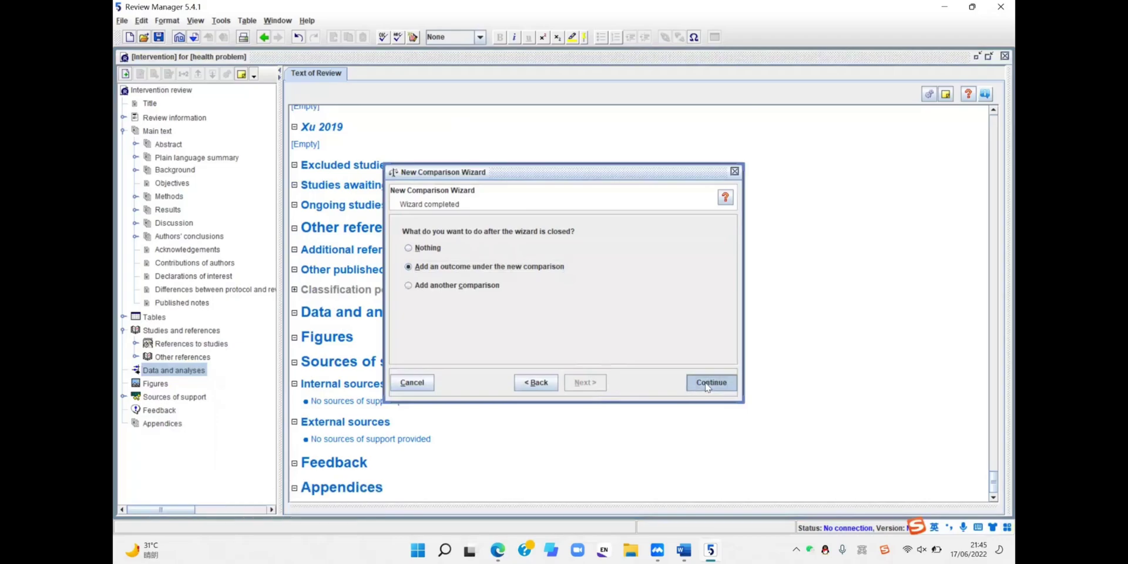
- Create a Generic Inverse Variance outcome named 'meta-analysis'
left_click(447, 272)
left_click(589, 404)
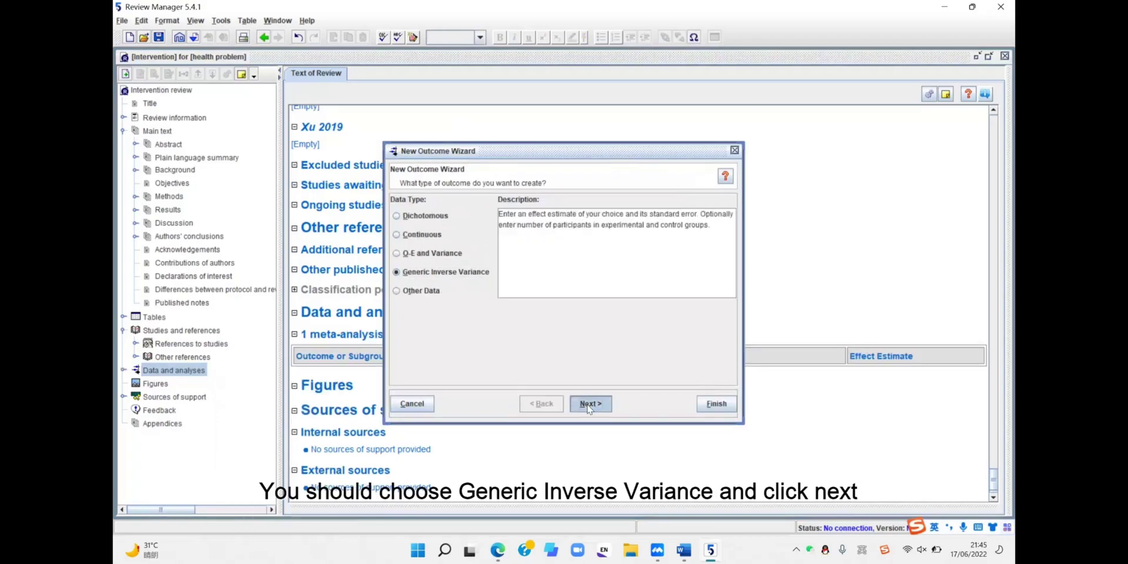
type("meta-analysis")
left_click(591, 404)
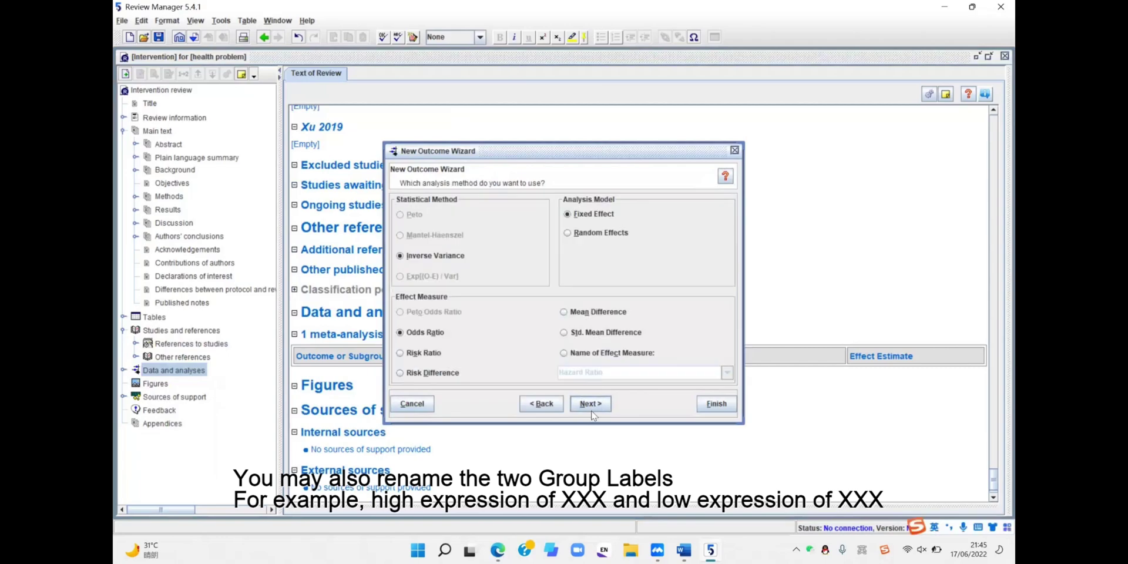
- Use Hazard Ratio as the effect measure, sort studies by year, and finish the outcome
left_click(609, 355)
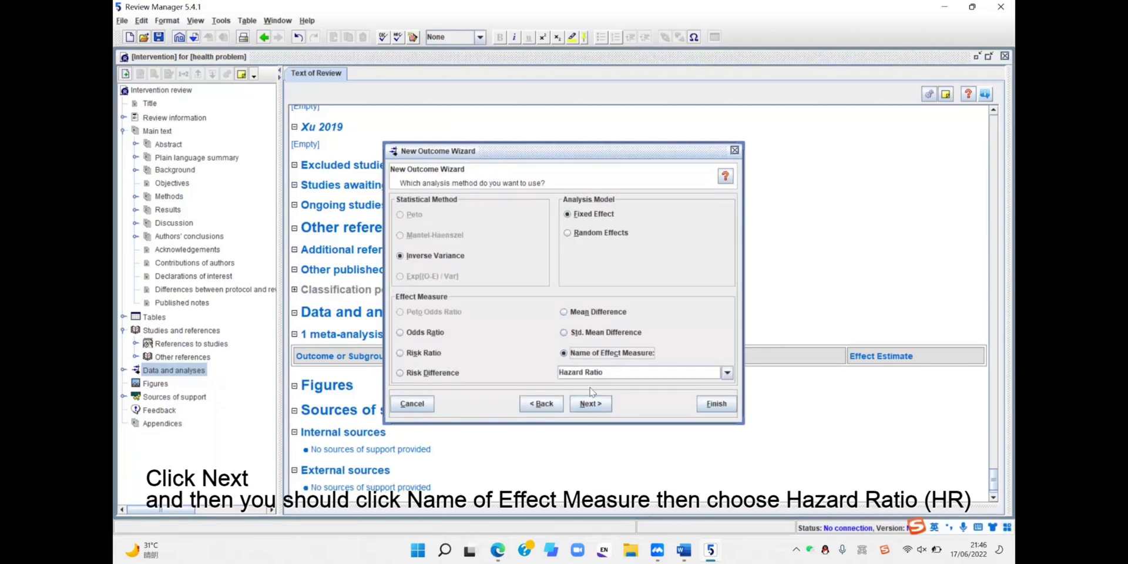
left_click(584, 411)
left_click(584, 411)
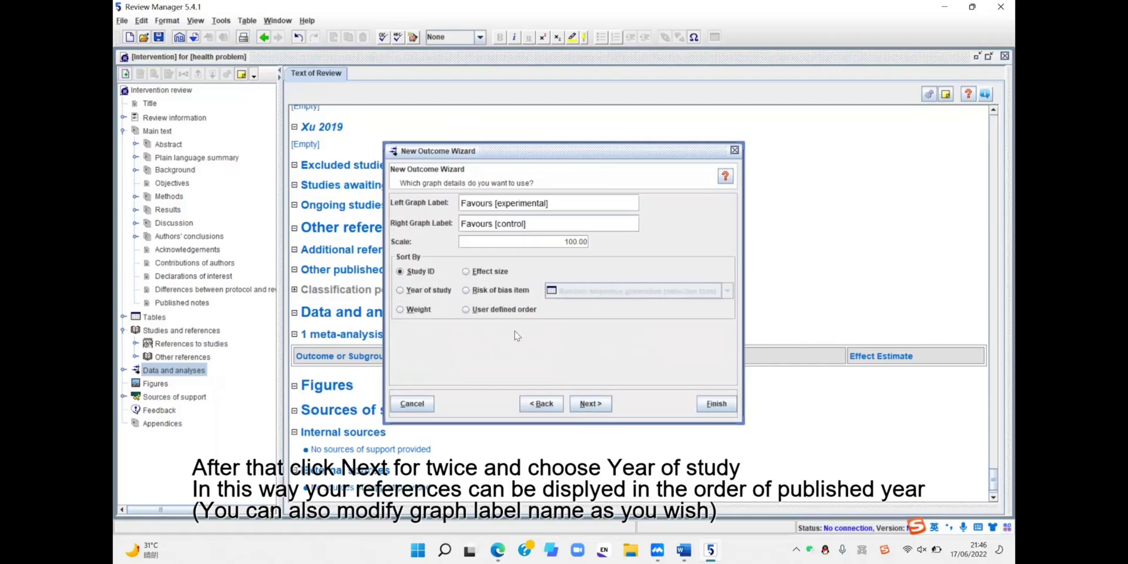
left_click(413, 290)
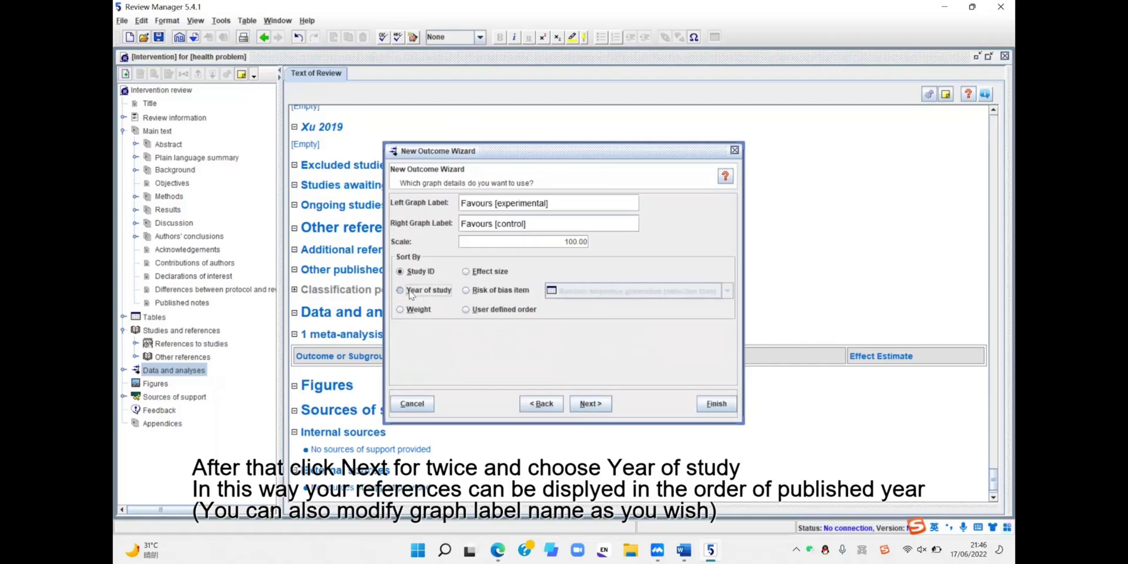
left_click(596, 404)
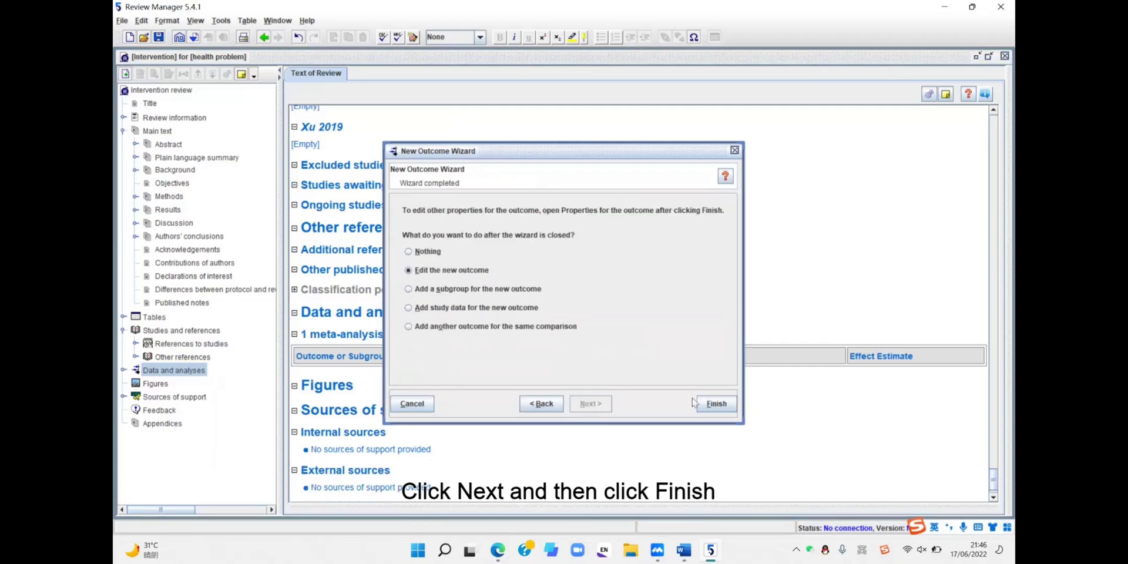
left_click(718, 404)
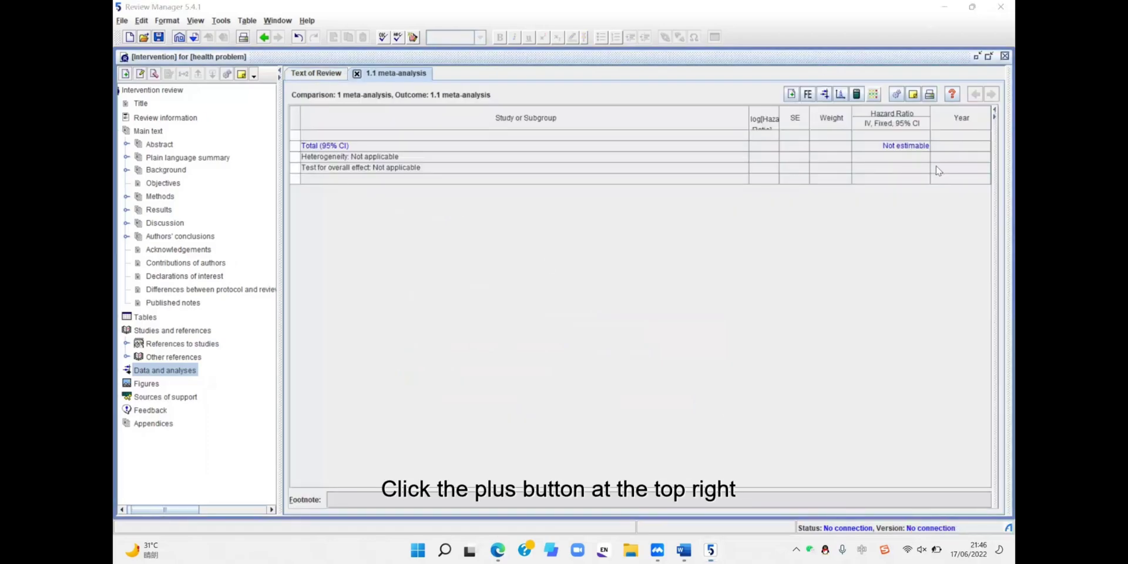
- Add data rows for all eight studies, Bachet 2012 through Xu 2019, to outcome 1.1
left_click(791, 94)
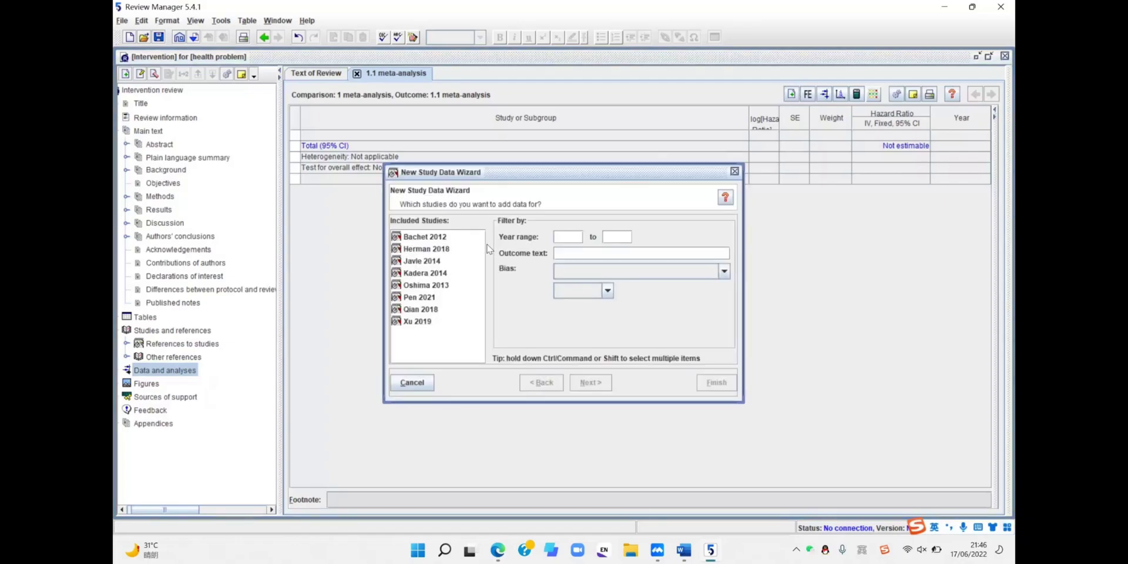
left_click(426, 239)
left_click(433, 251, "shift")
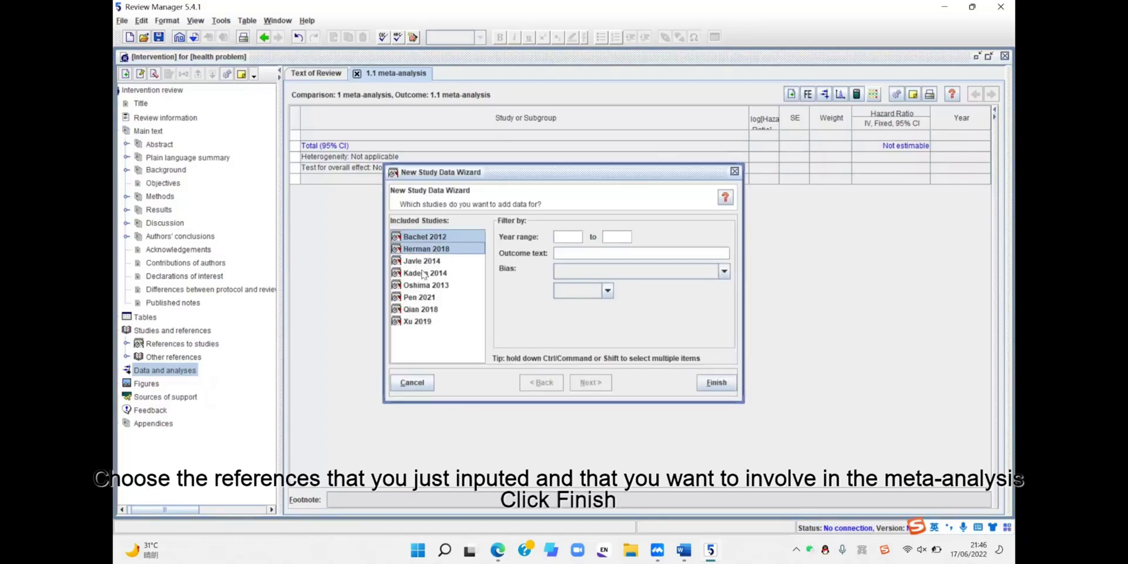
left_click(421, 261, "shift")
left_click(424, 273, "shift")
left_click(431, 286, "shift")
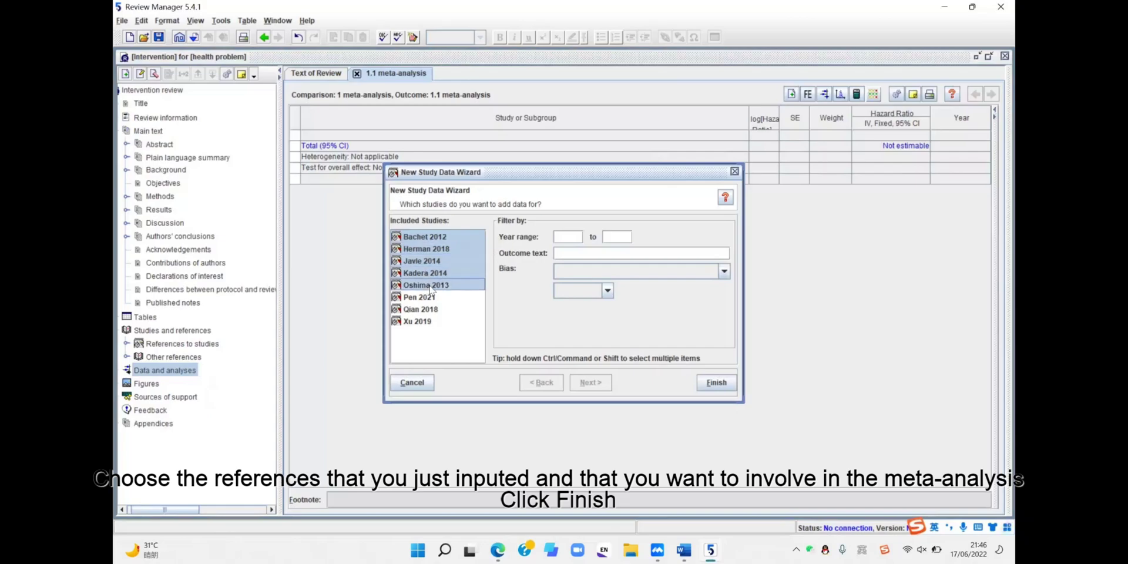
left_click(431, 298, "shift")
left_click(433, 310, "shift")
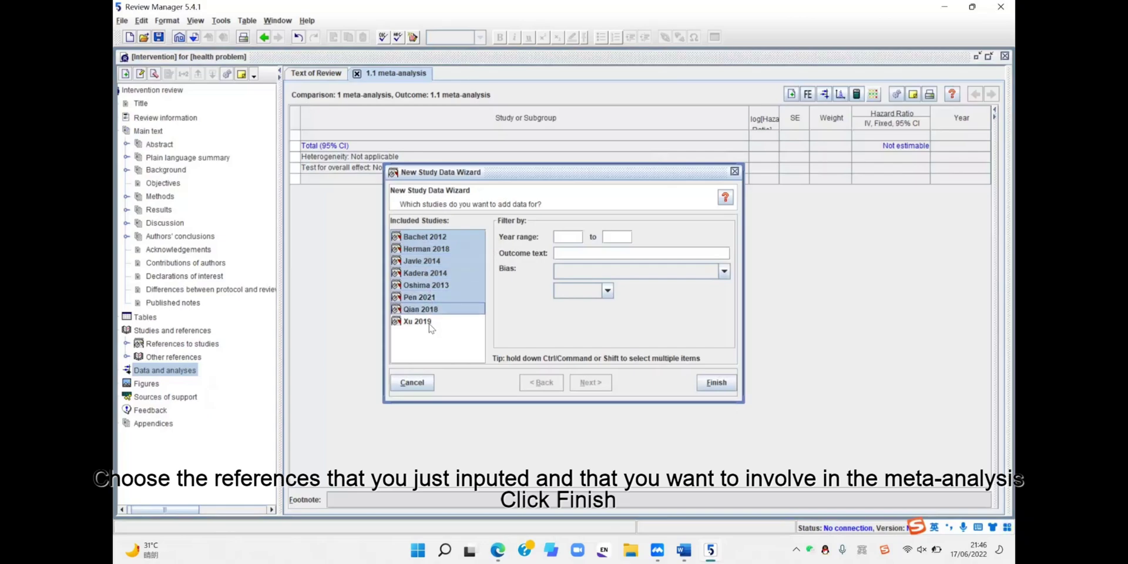
left_click(428, 323, "shift")
left_click(717, 387)
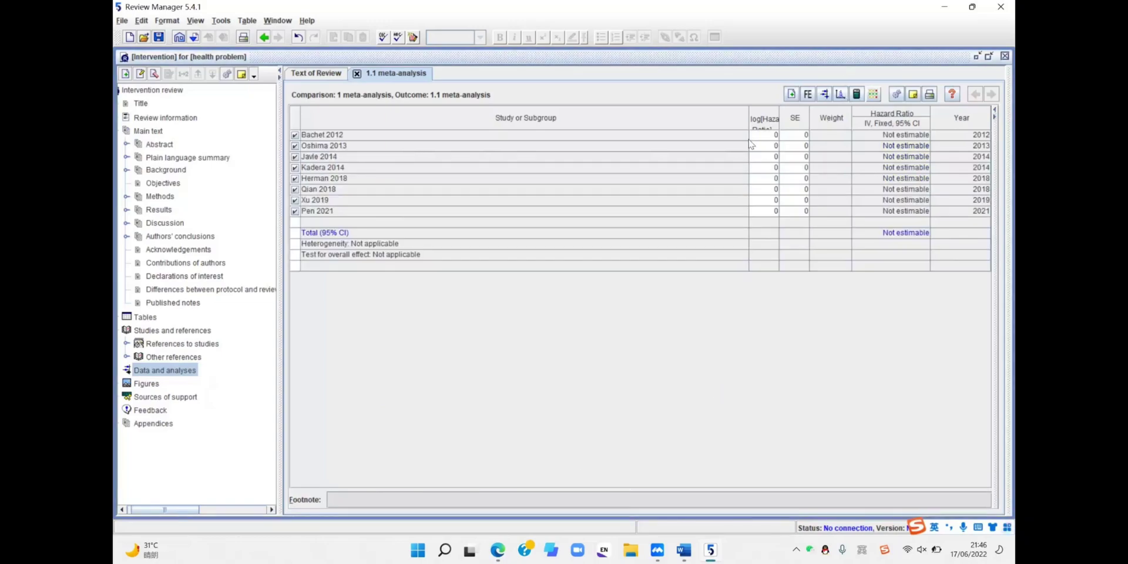
left_click(637, 135)
- Enter Bachet 2012's confidence interval 0.96 to 2.39 in the calculator and update the table
left_click(856, 94)
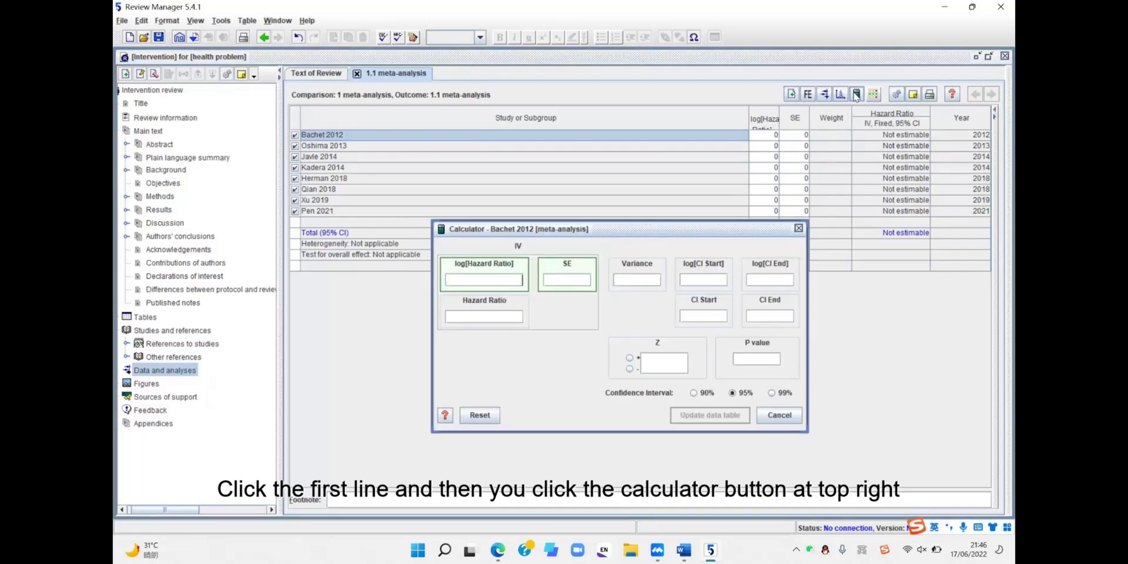
left_click(713, 319)
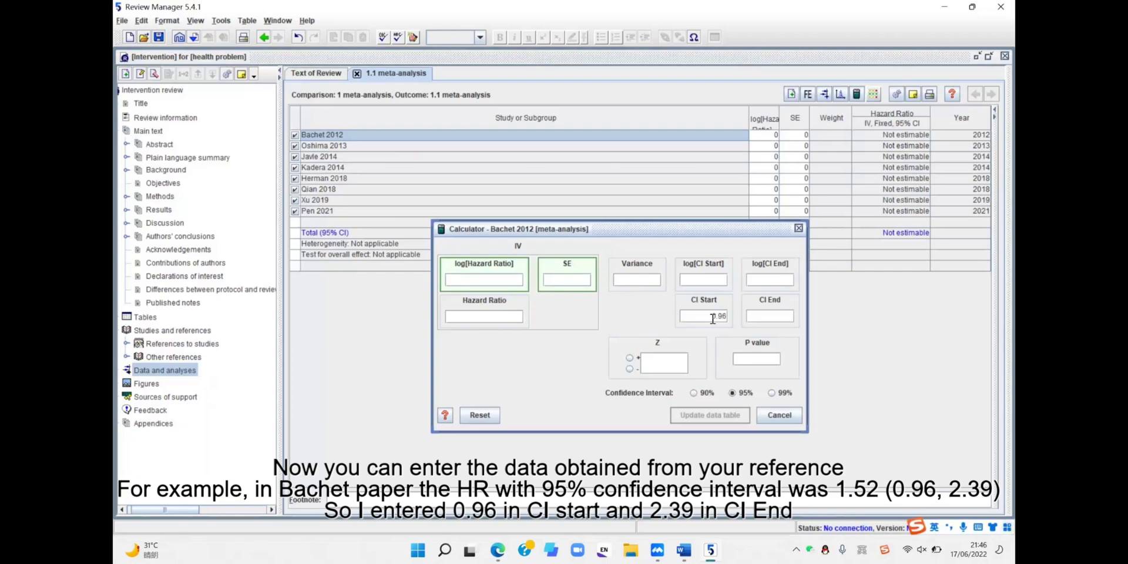
left_click(792, 314)
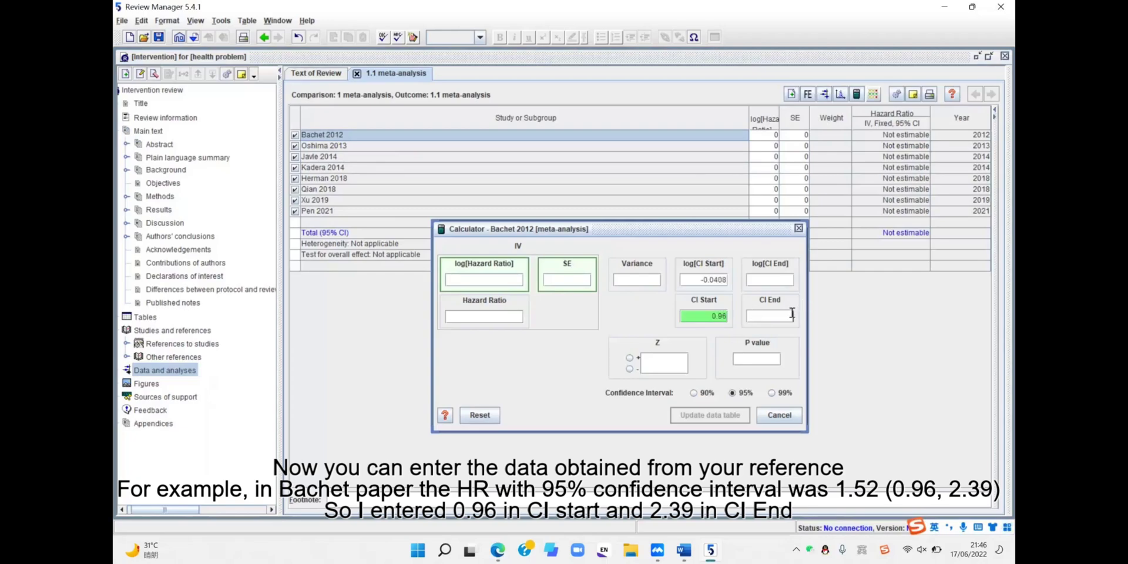
type("2.39")
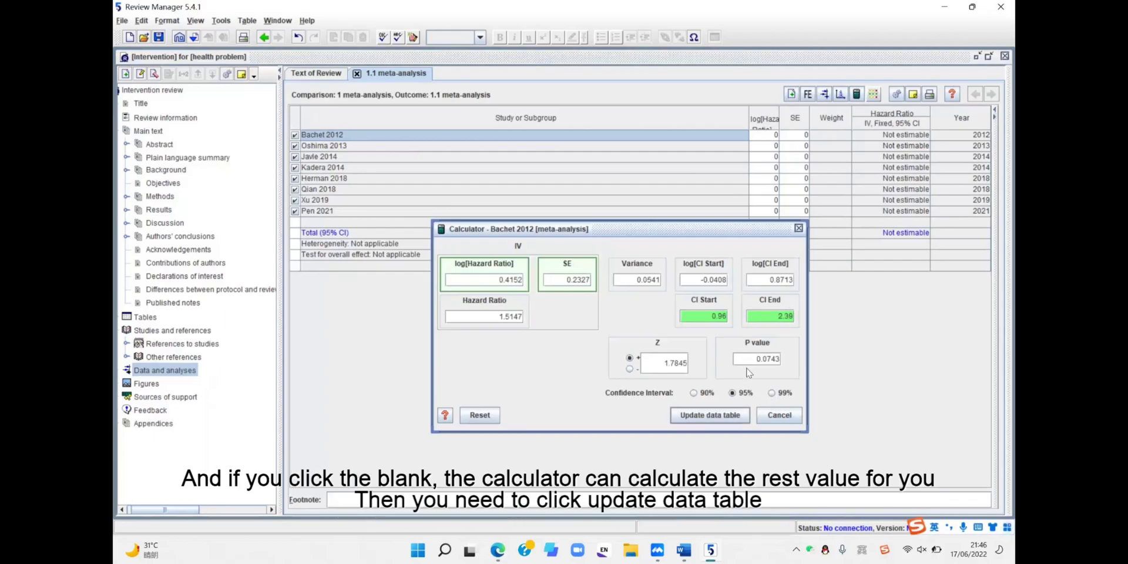
left_click(720, 415)
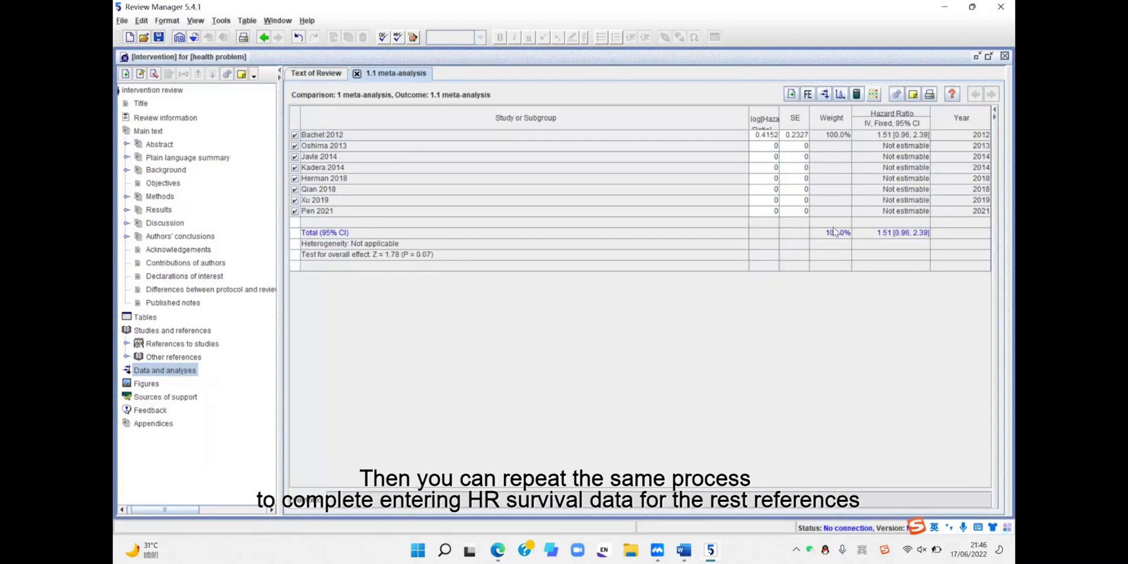
- Enter Oshima 2013's confidence interval 1.15 to 3.62 in the calculator and update the table
left_click(754, 147)
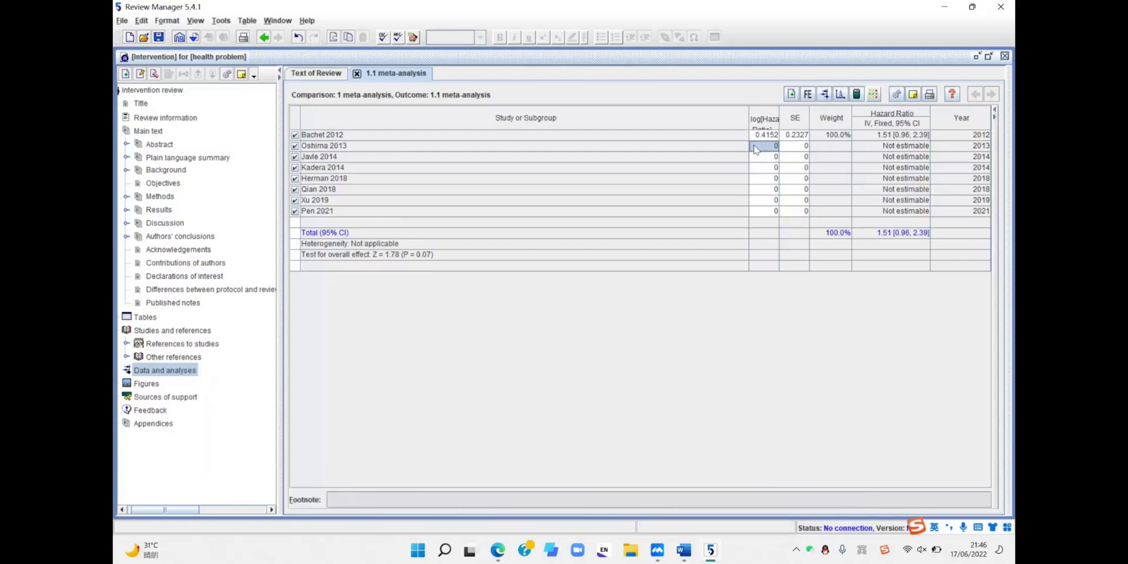
left_click(857, 95)
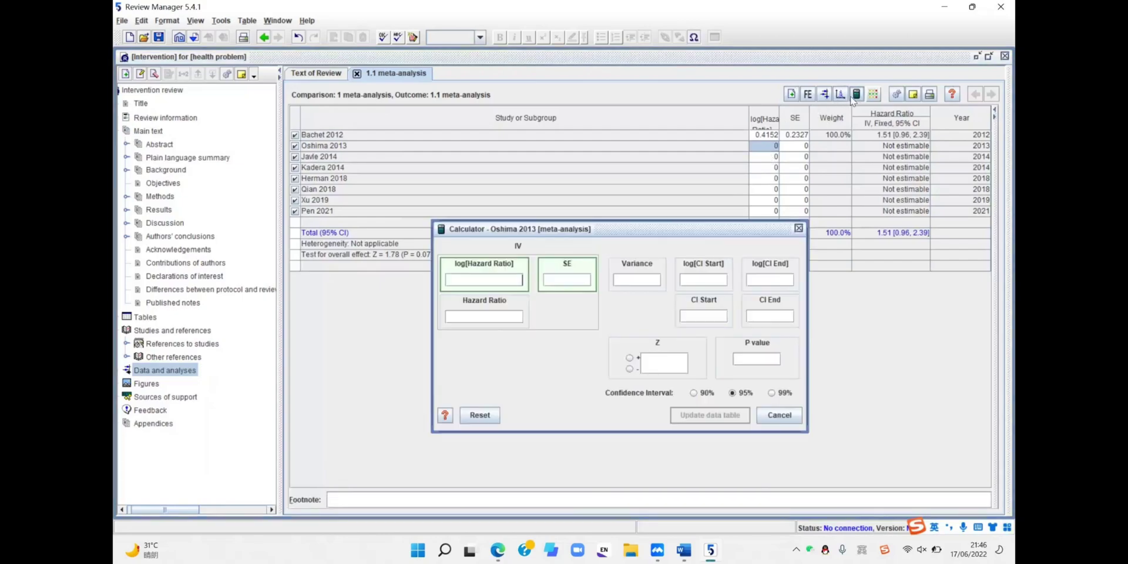
left_click(699, 314)
type("1.15")
left_click(773, 318)
type("3.62")
left_click(767, 355)
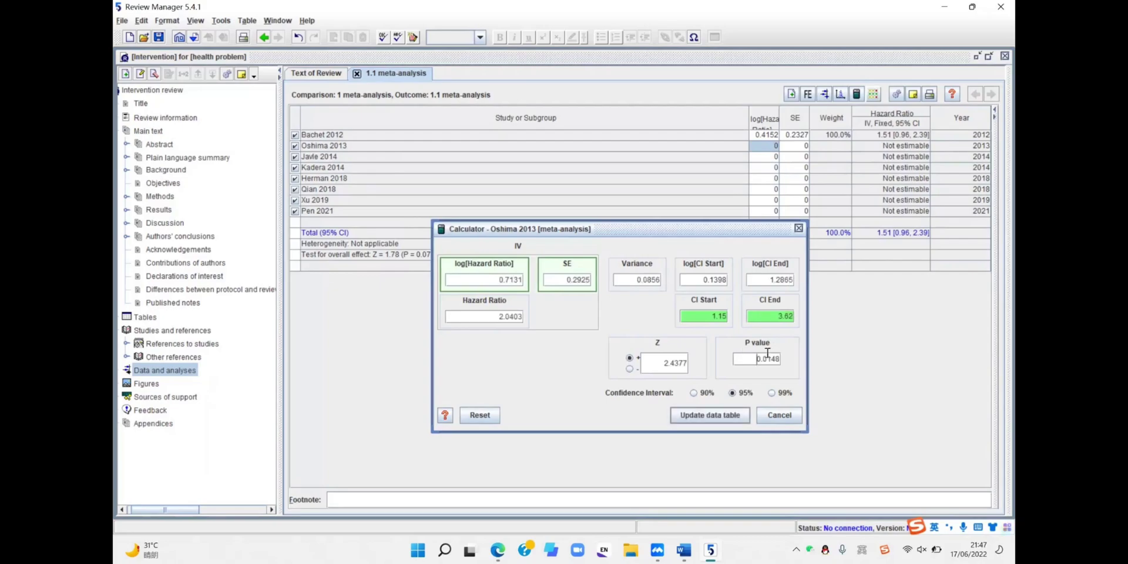
left_click(734, 417)
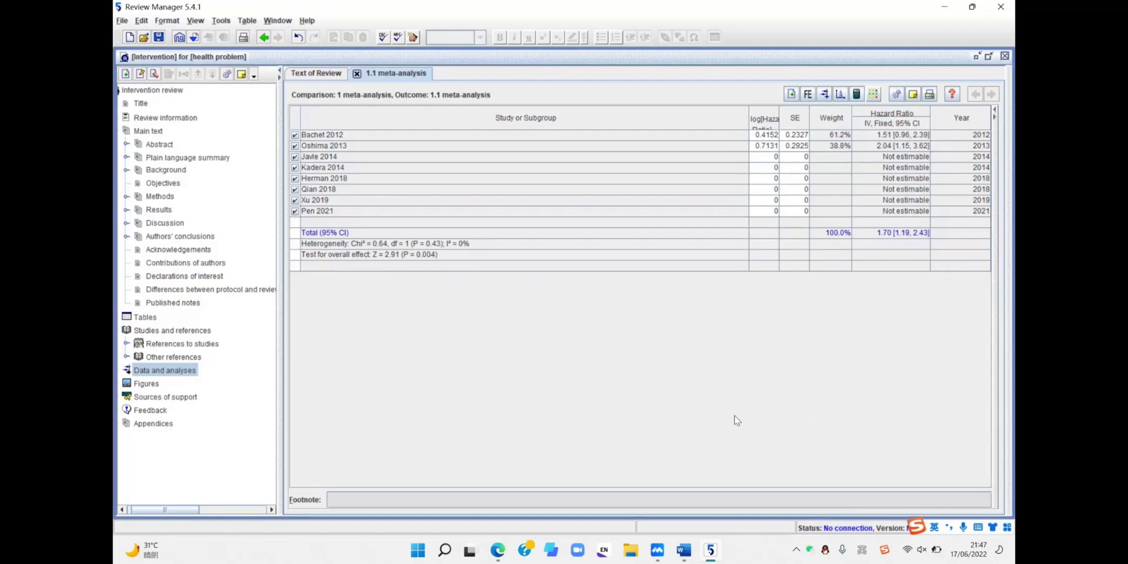
- Enter Javie 2014's confidence interval 0.73 to 1.94 in the calculator and update the table
left_click(765, 159)
left_click(856, 95)
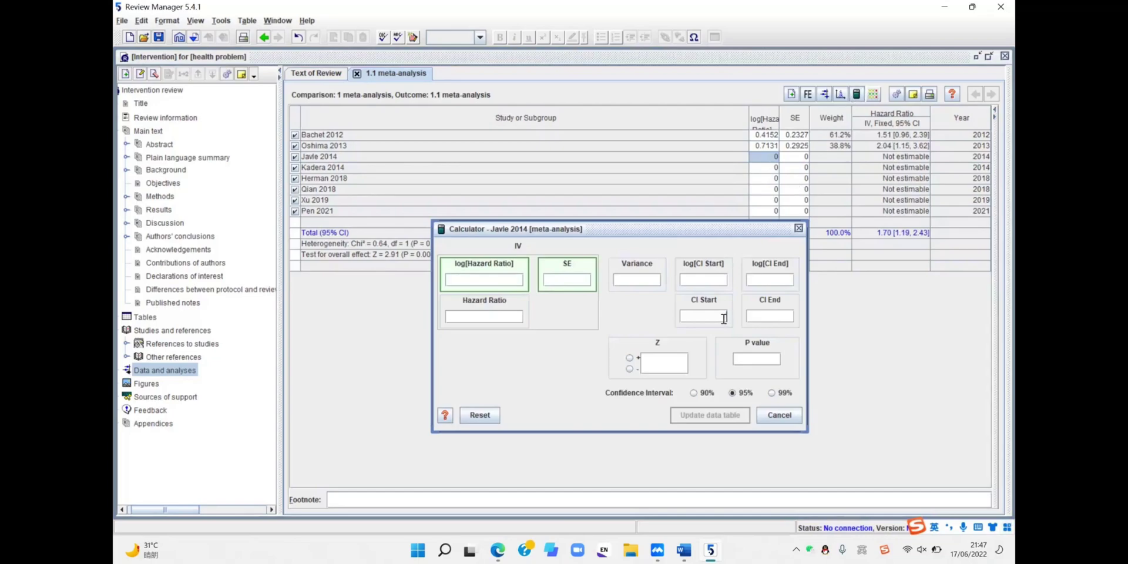
type("0.73")
left_click(792, 318)
type("1.94")
left_click(758, 358)
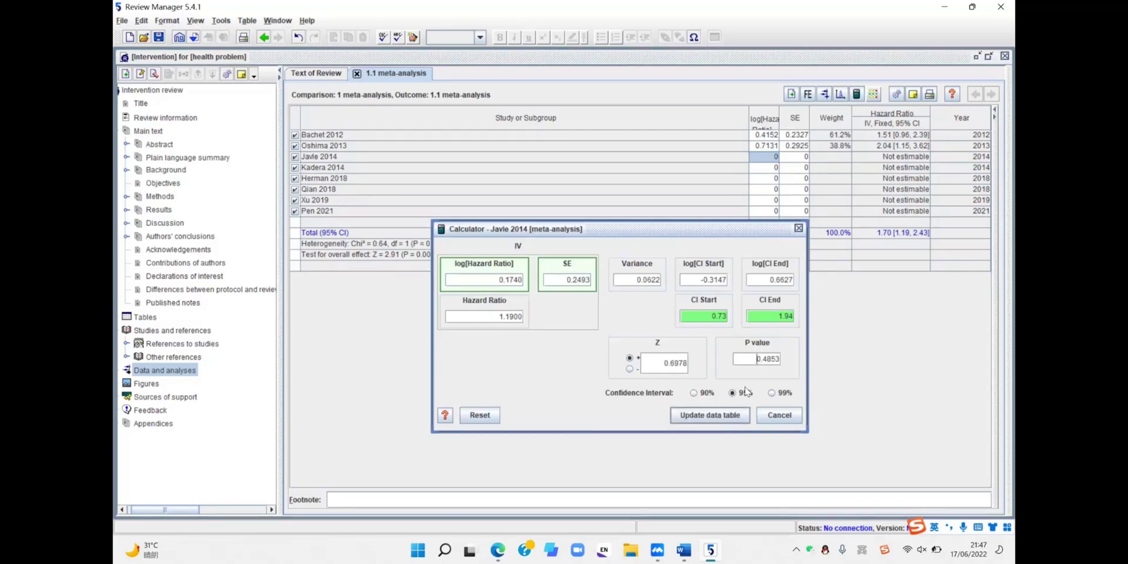
left_click(731, 418)
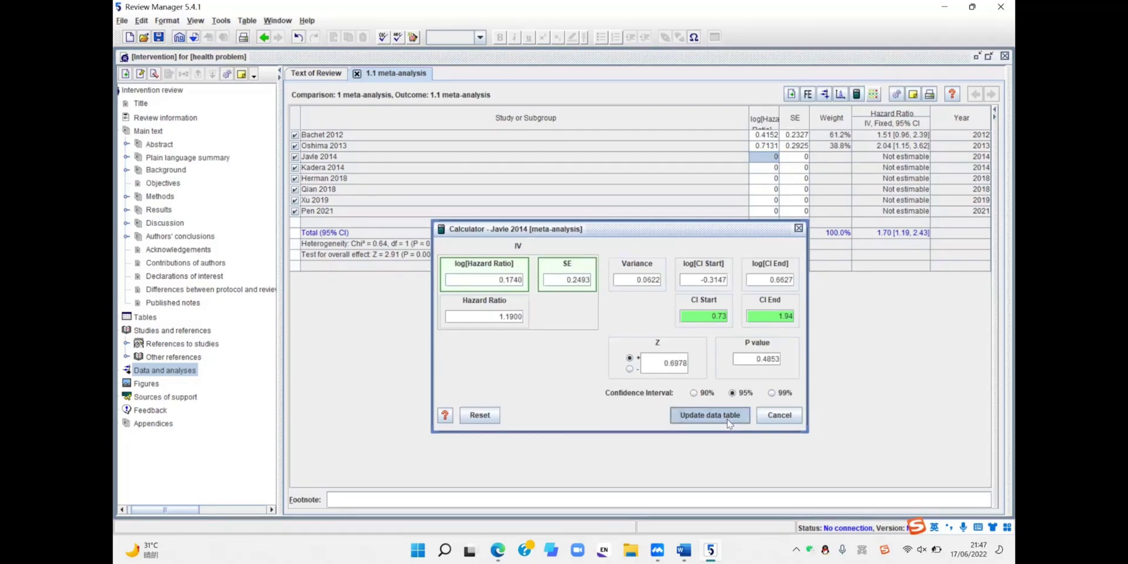
- Calculate Kadera 2014 from CI 2 to 43.24, giving HR 9.30 [2.00, 43.24], and update the table
left_click(760, 168)
left_click(856, 94)
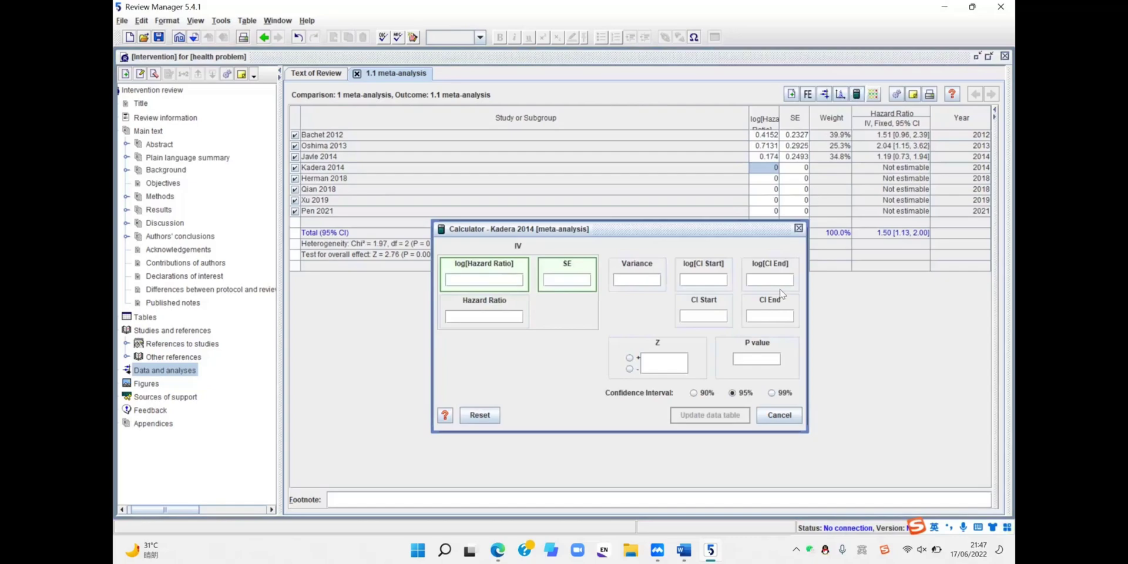
left_click(687, 316)
type("2")
left_click(780, 320)
type("43.24")
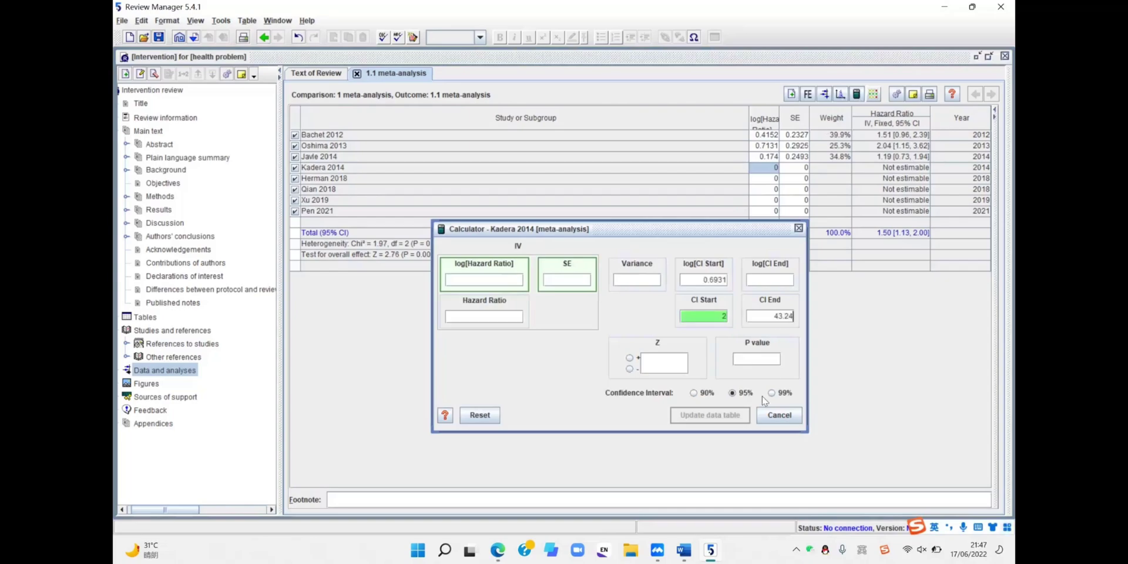
left_click(768, 356)
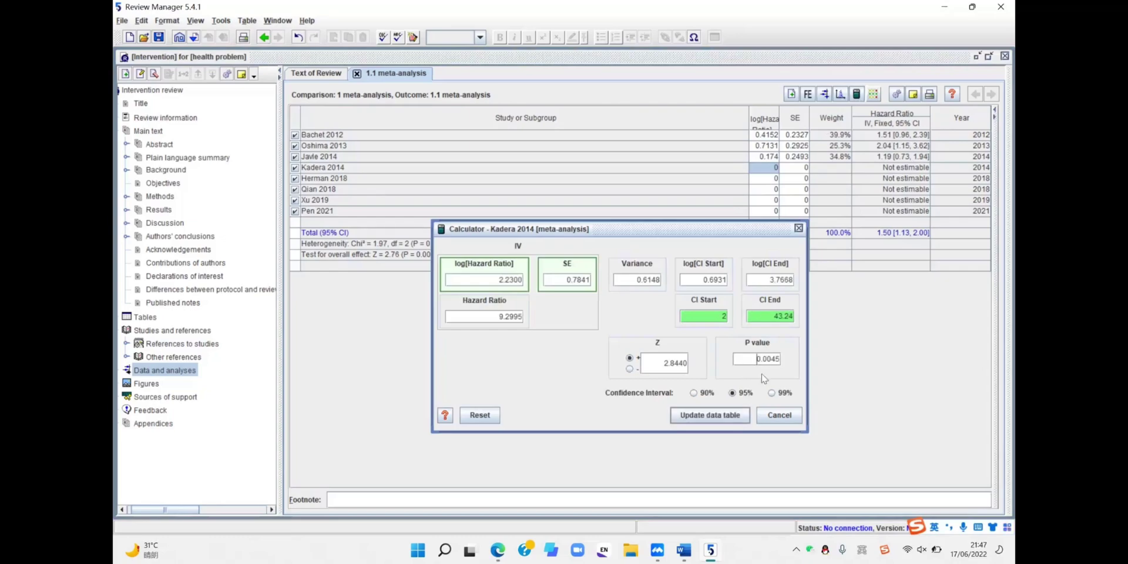
left_click(709, 415)
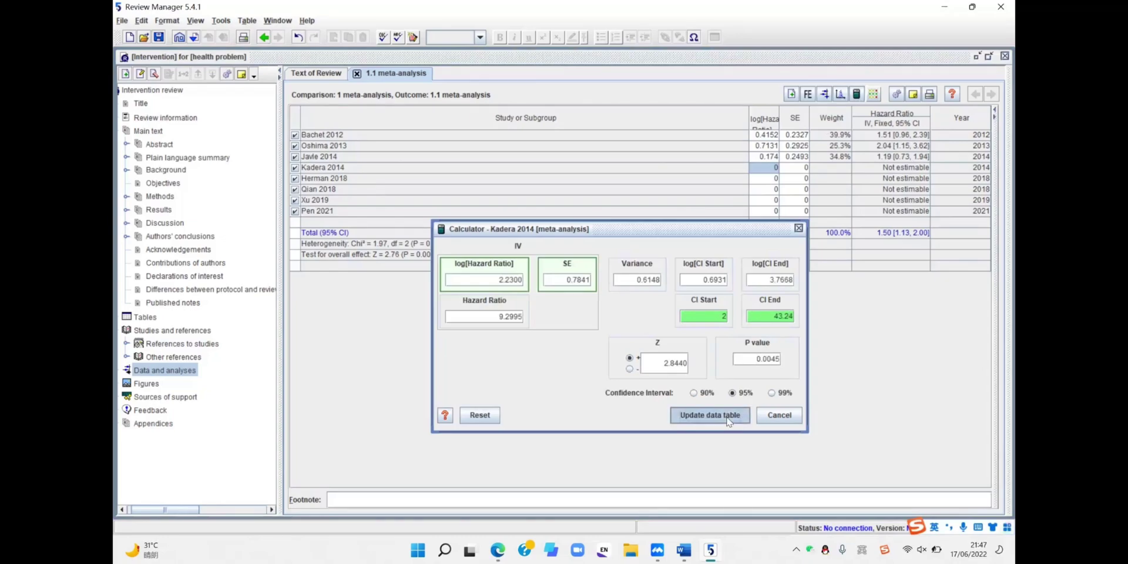
left_click(769, 179)
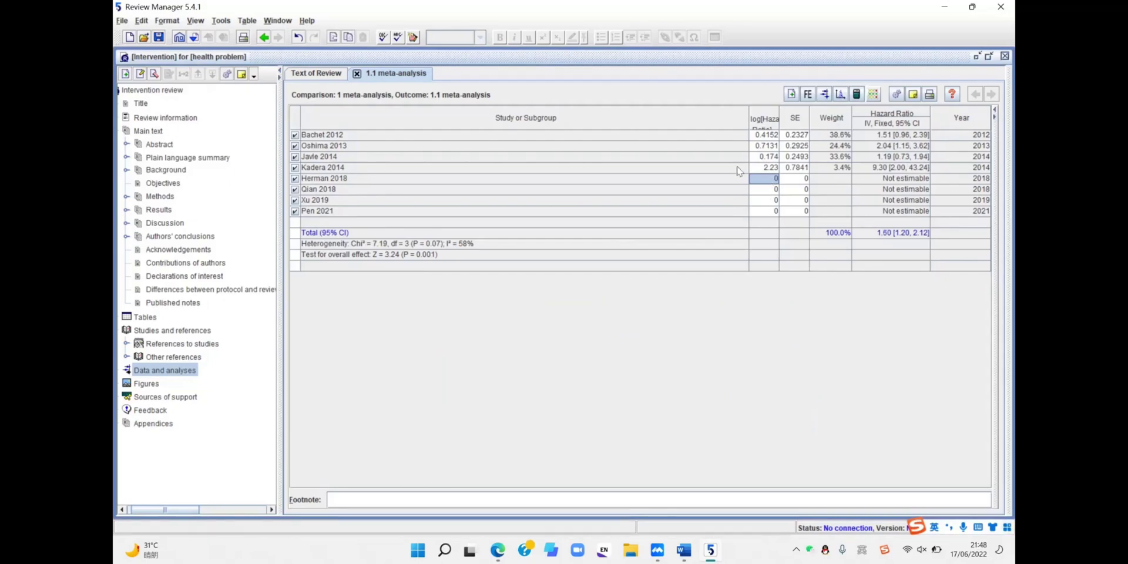
- Calculate Herman 2018 from P value 0.26 and hazard ratio 1.27, giving 1.27 [0.84, 1.92]
left_click(857, 95)
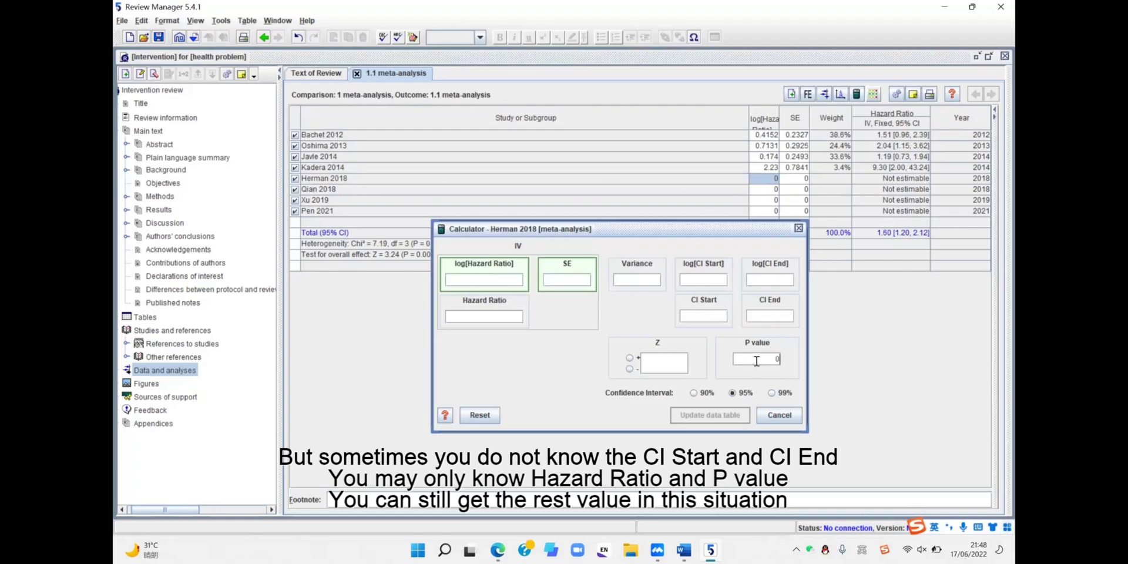
type("26")
left_click(469, 316)
type("1.27")
left_click(706, 316)
left_click(710, 417)
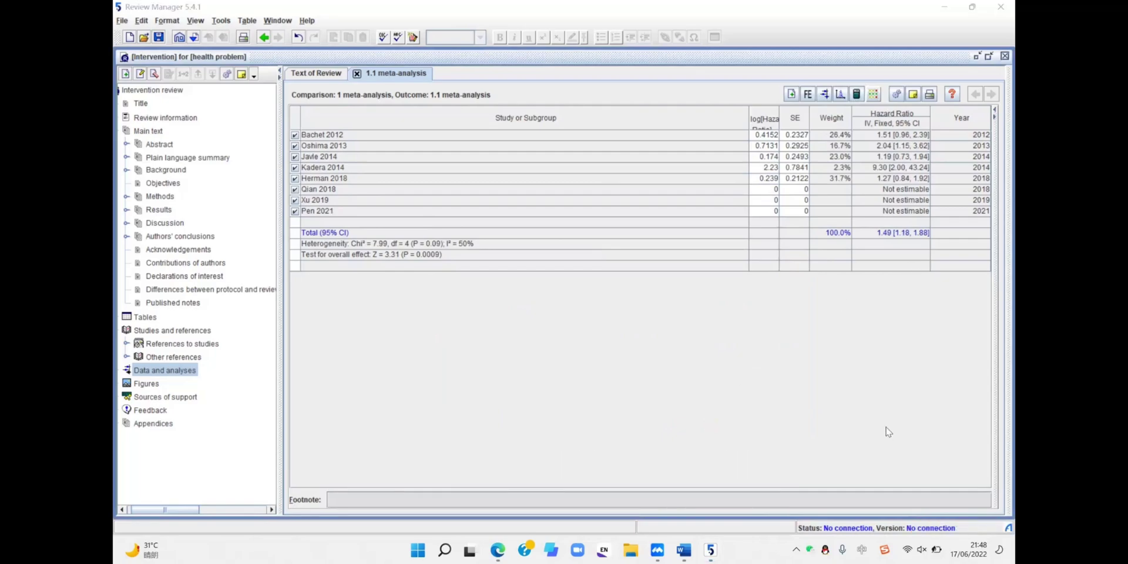
left_click(758, 190)
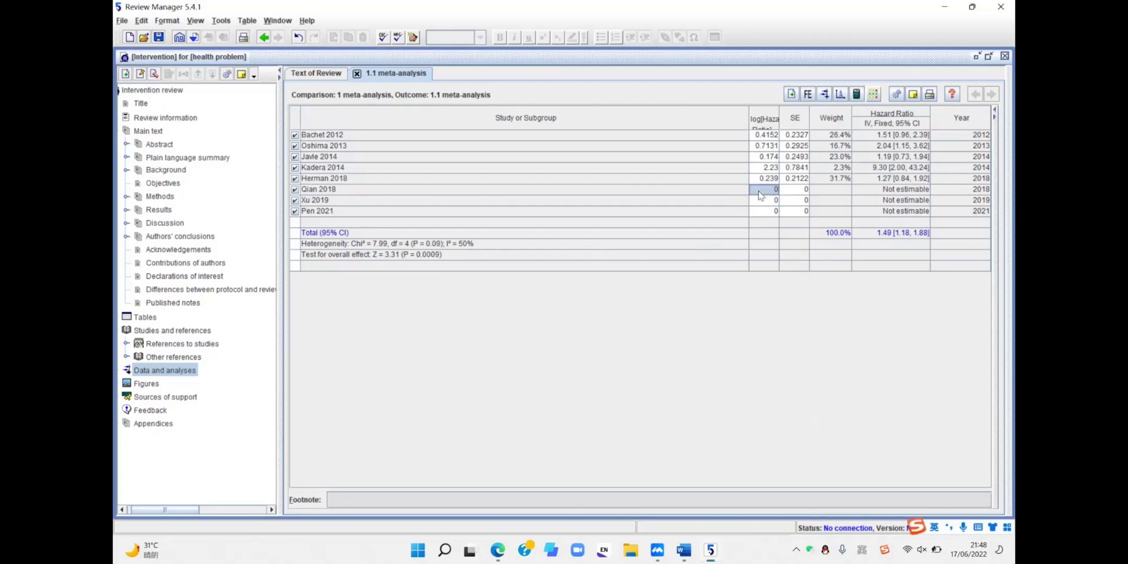
left_click(855, 95)
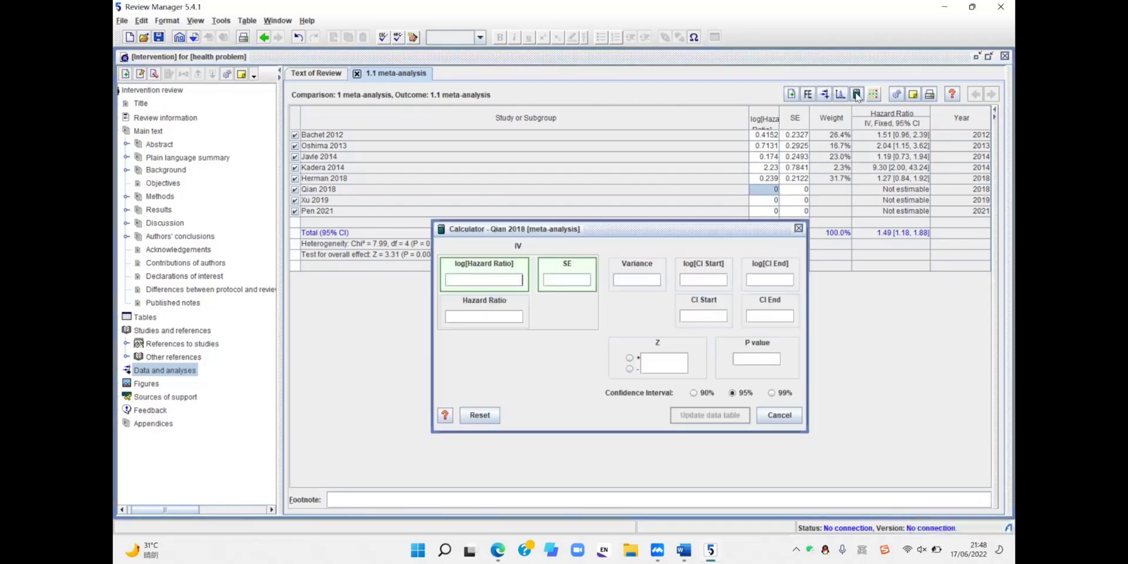
- Calculate Qian 2018 from CI 0.83 to 1.38, giving 1.07 [0.83, 1.38], and update the table
left_click(709, 318)
type("0.83")
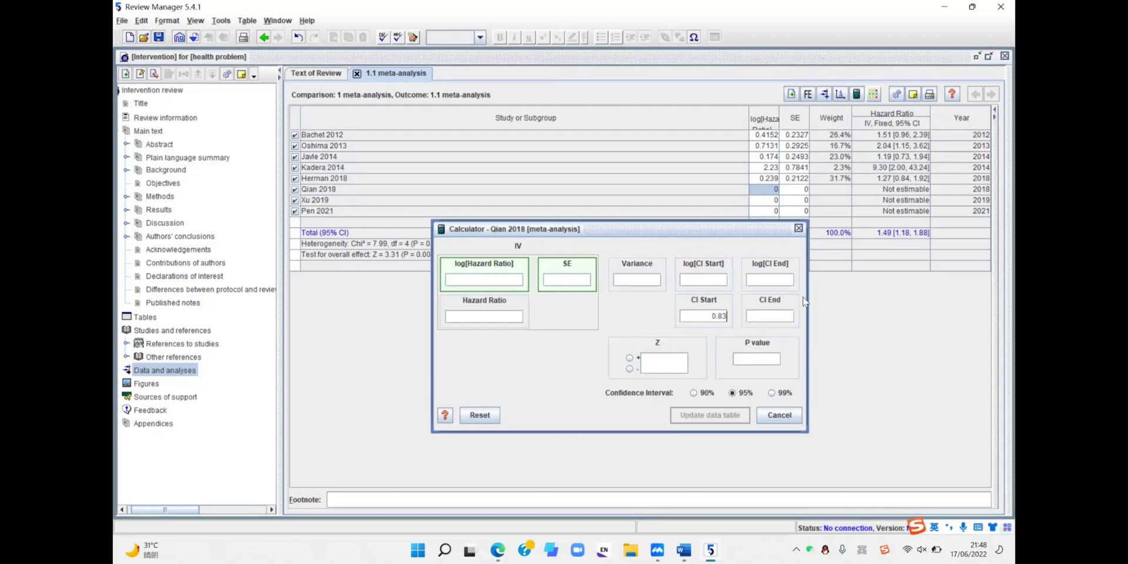
left_click(770, 314)
type("1.38")
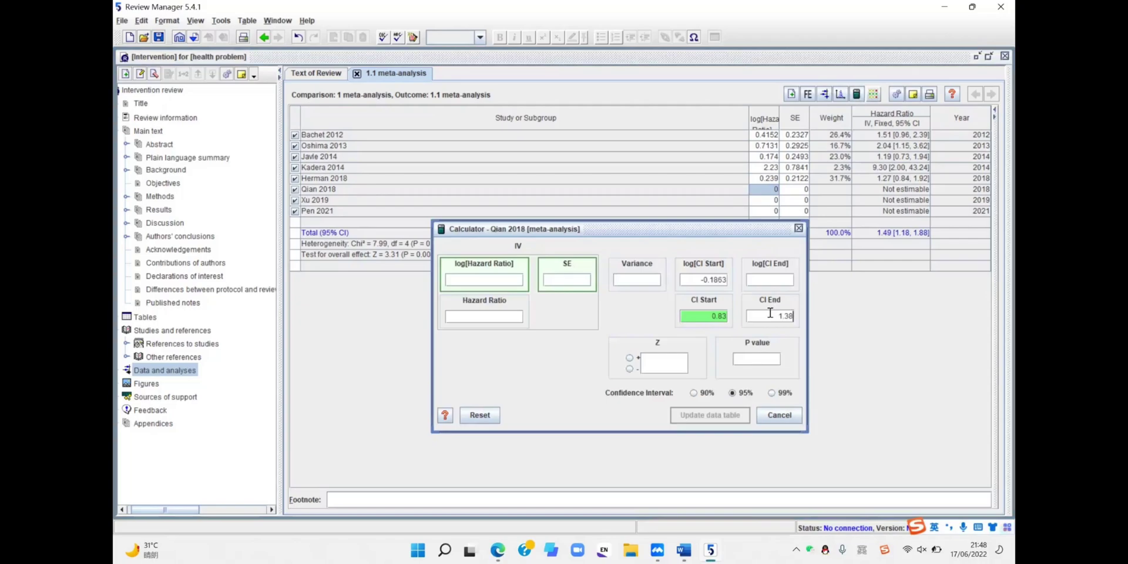
left_click(760, 357)
left_click(727, 414)
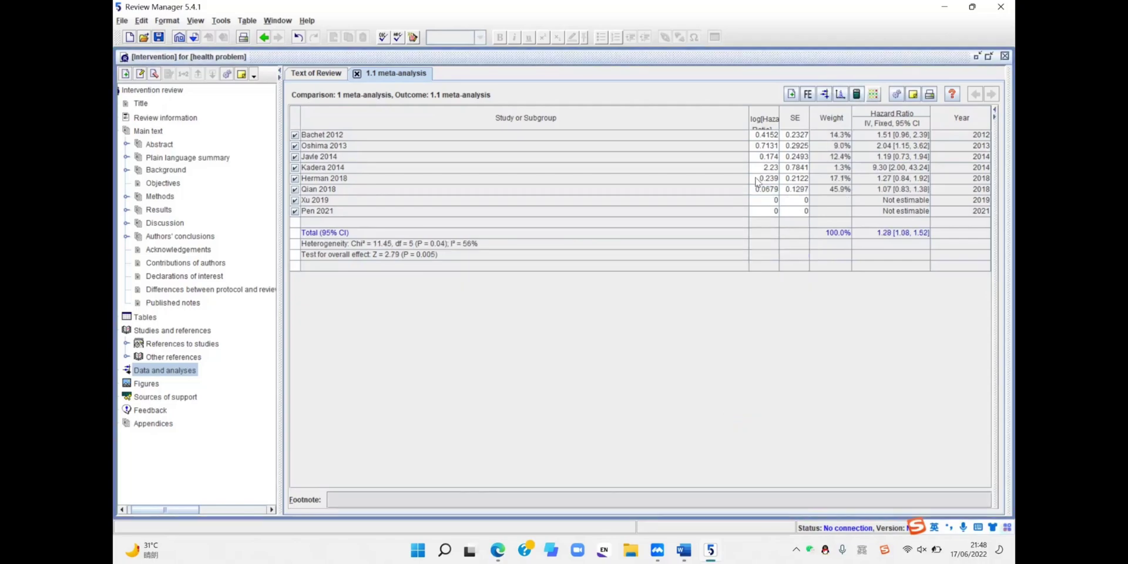
- Calculate Xu 2019 from hazard ratio 1.55 and P value 0.045, giving 1.55 [1.01, 2.38]
left_click(770, 204)
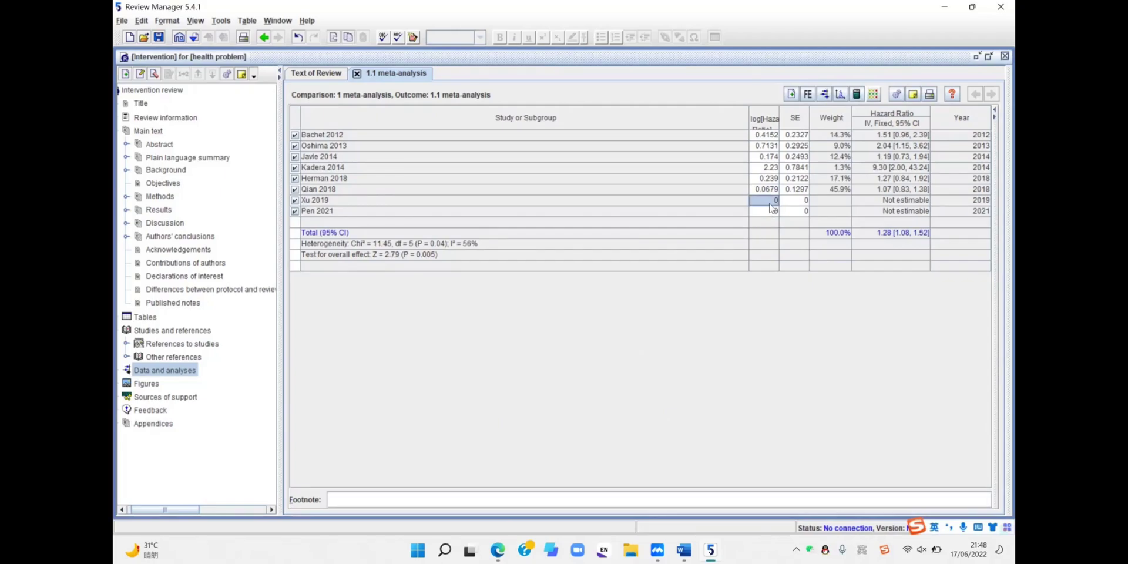
left_click(856, 94)
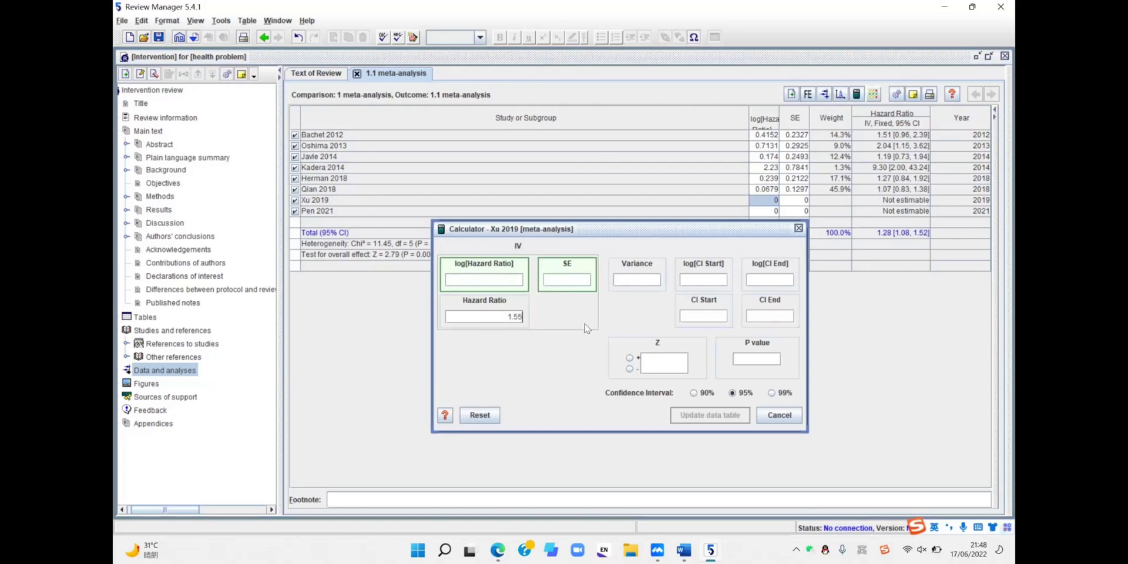
left_click(753, 359)
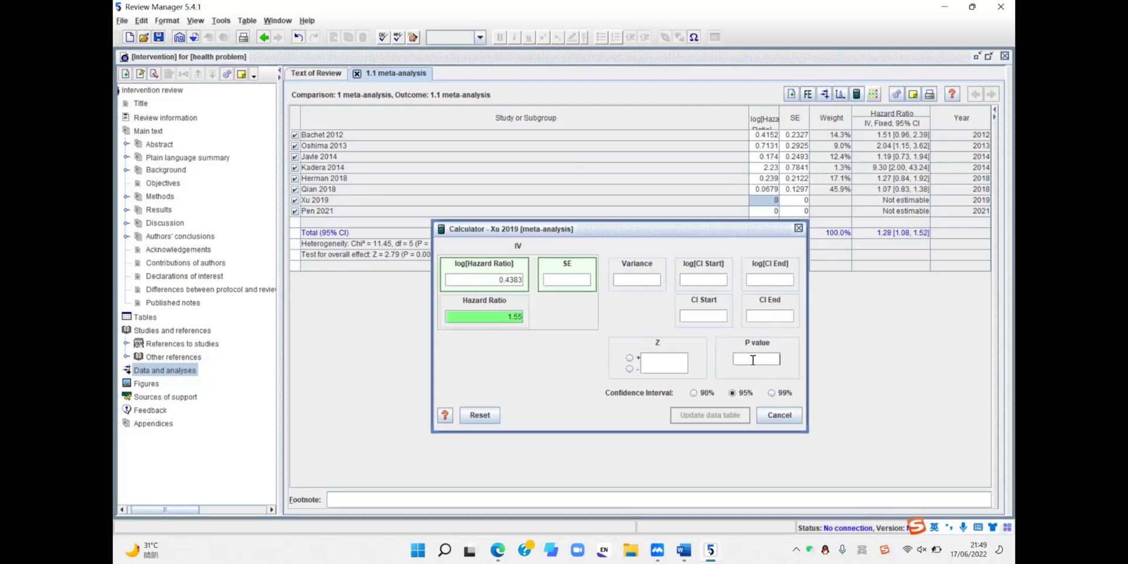
type("0.045")
left_click(675, 366)
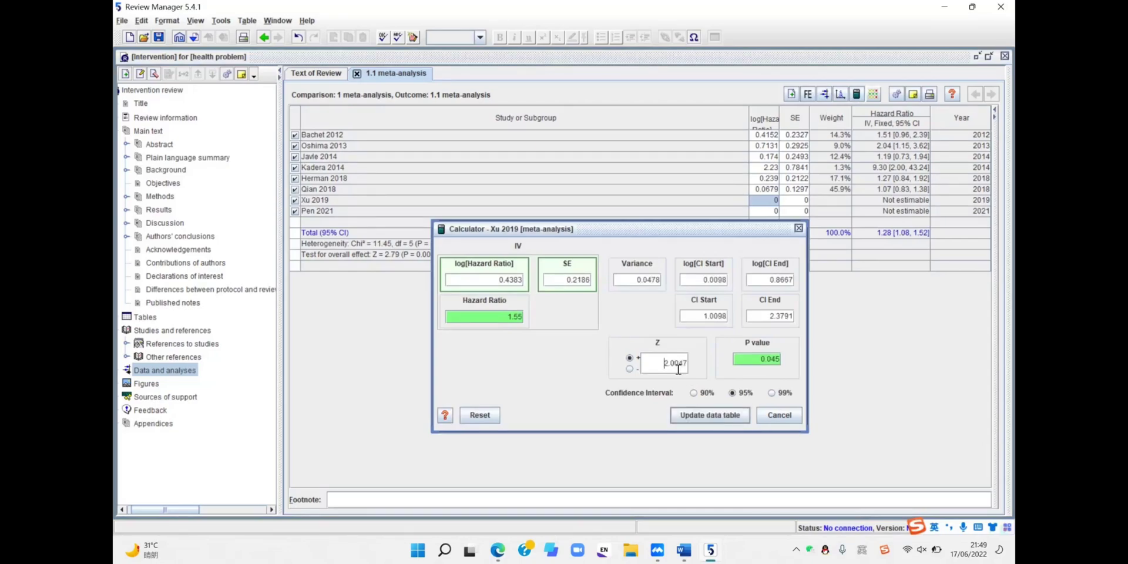
left_click(720, 415)
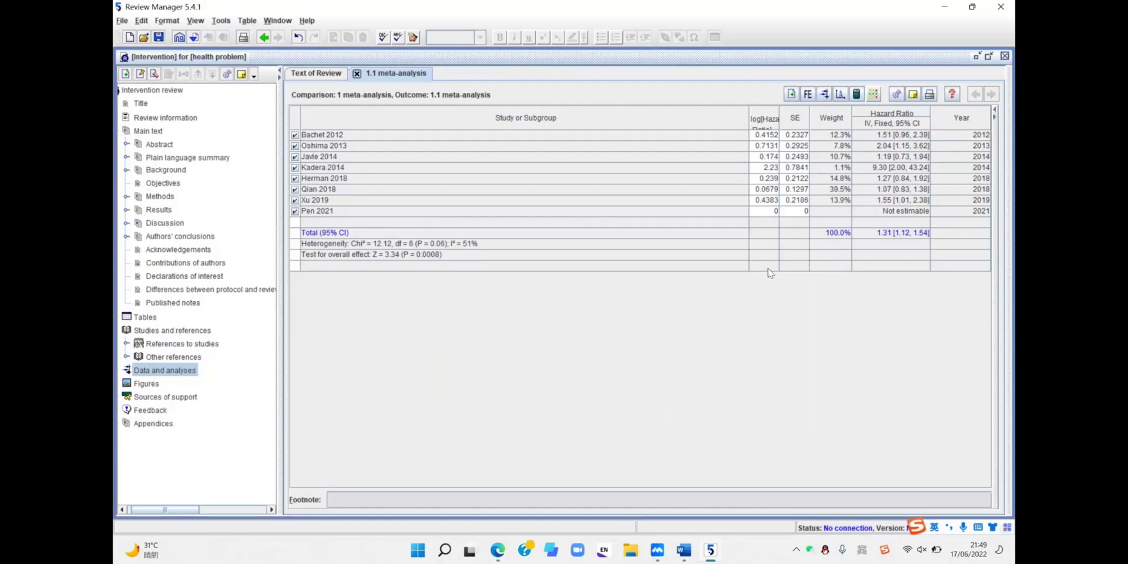
left_click(762, 212)
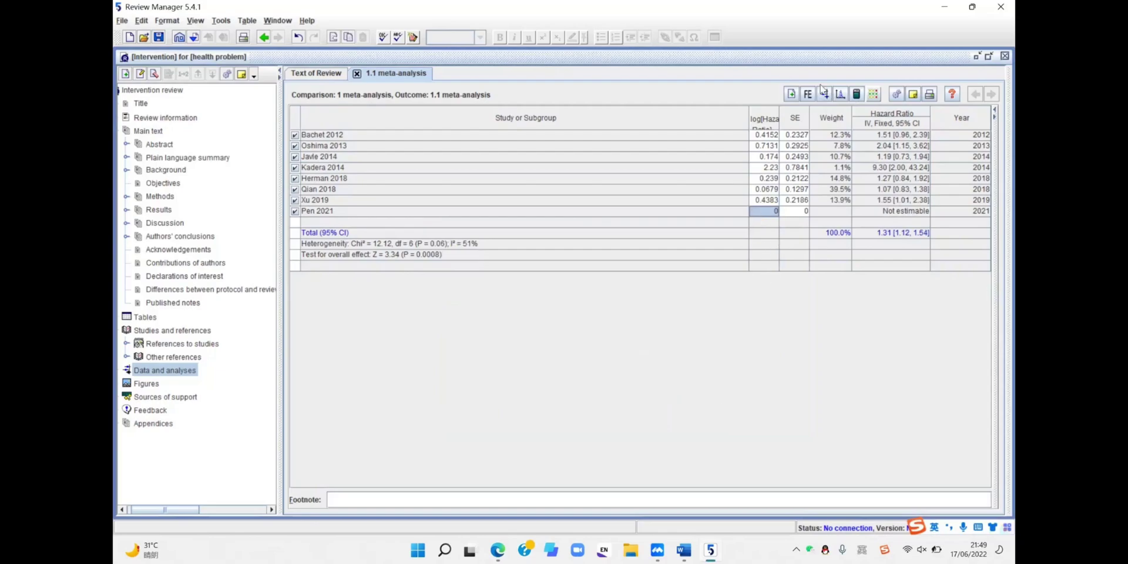
- Calculate Pen 2021 from hazard ratio 1.1 and P value 0.73 (SE 0.2762) and update its row
left_click(857, 94)
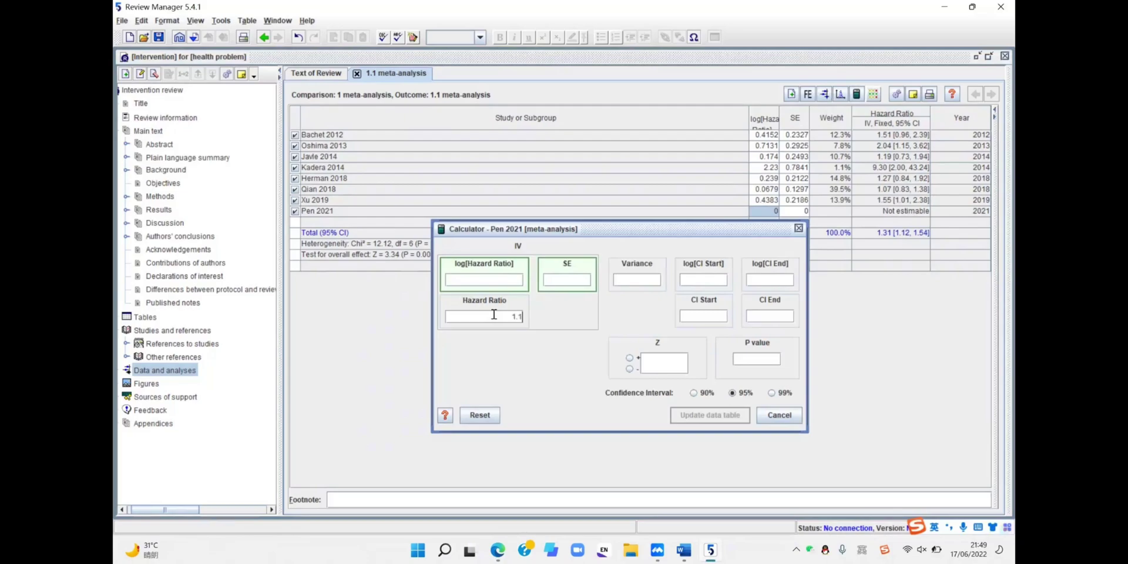
left_click(744, 357)
type("0.73")
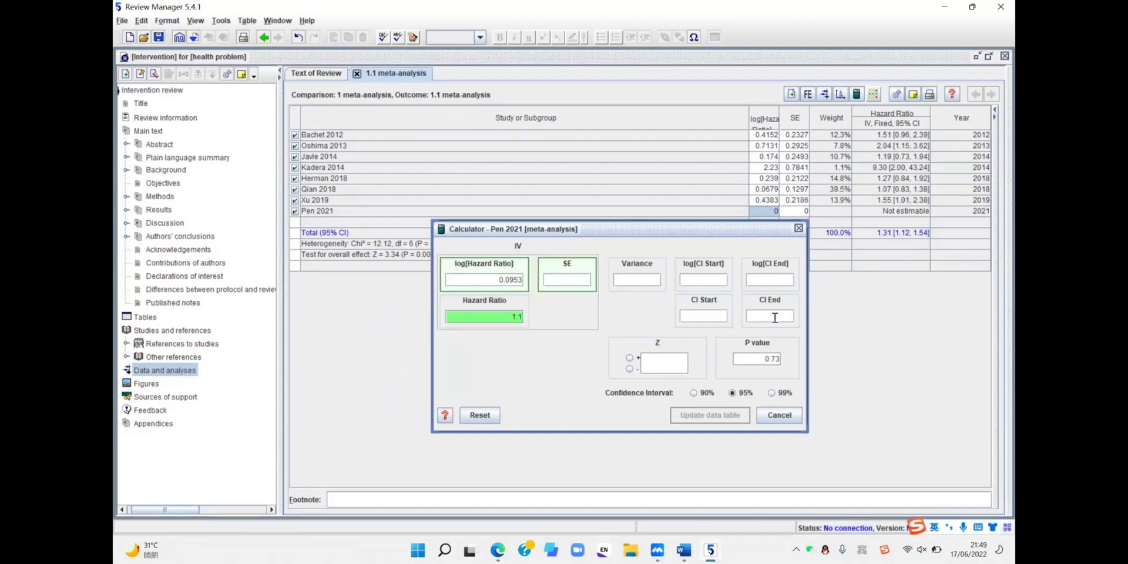
key("Tab")
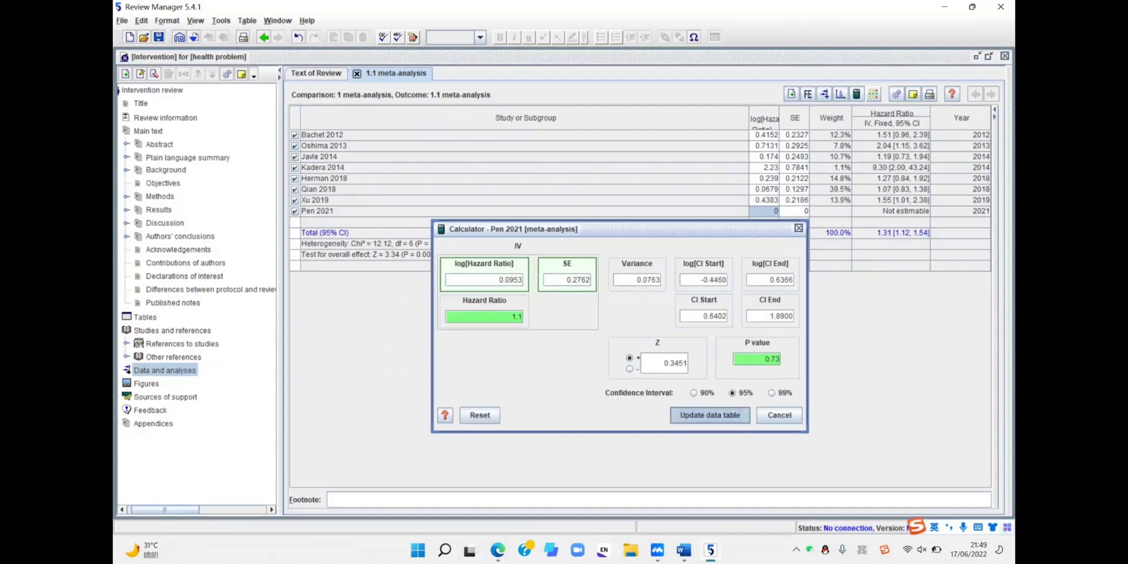
left_click(733, 417)
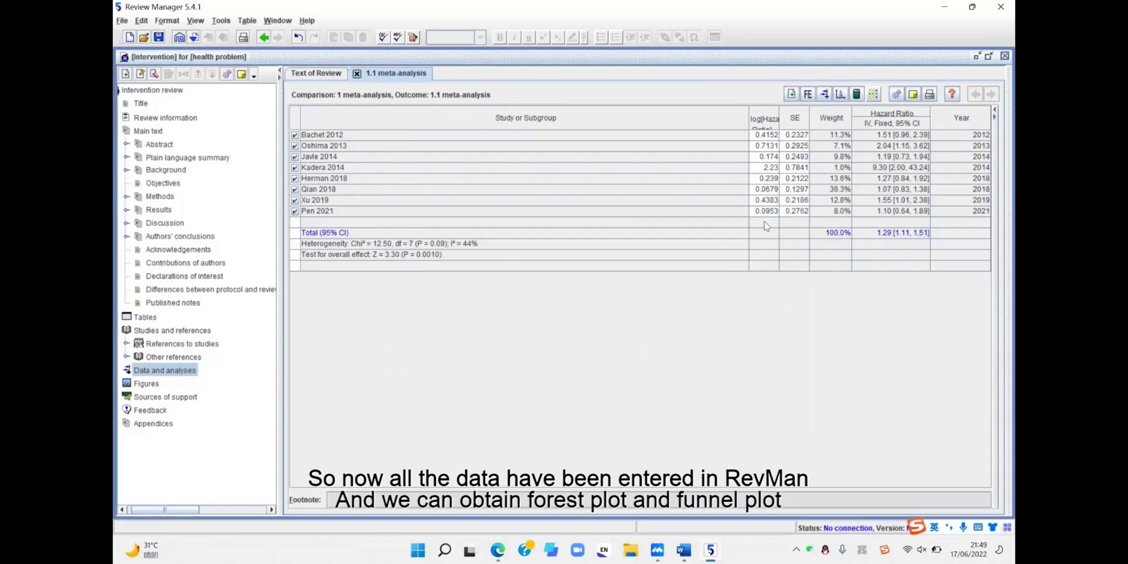
- Preview the forest plot under fixed-effect and random-effects models to compare them
left_click(825, 96)
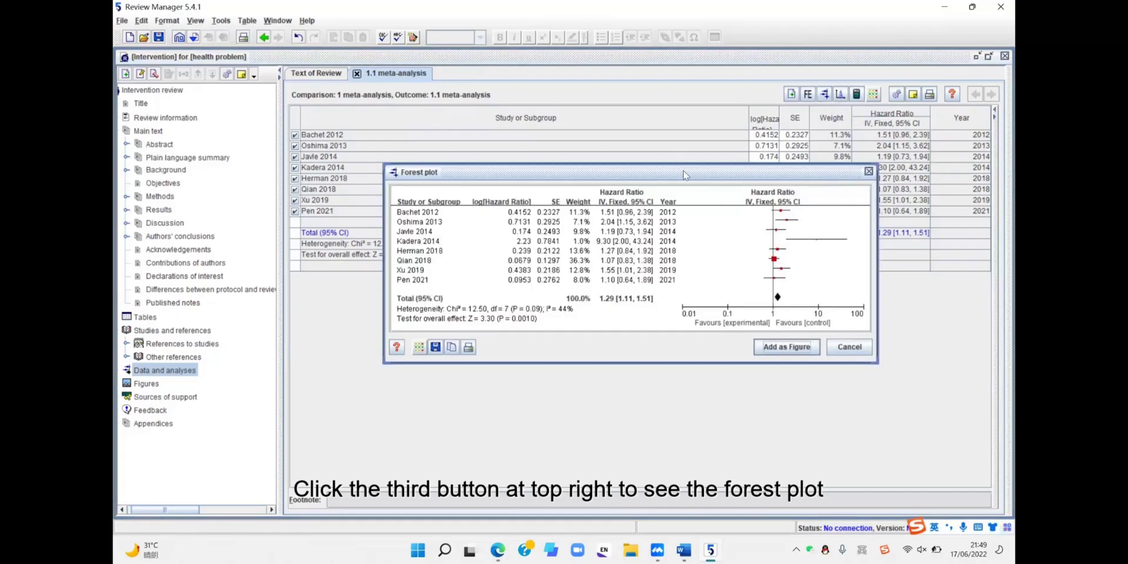
left_click_drag(683, 175, 594, 163)
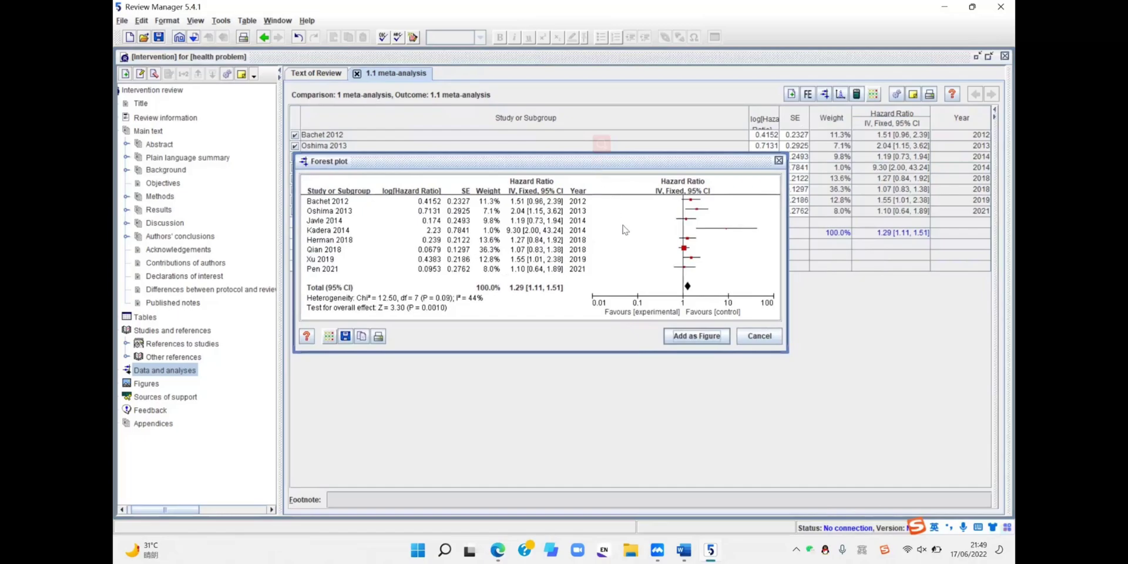
left_click(758, 336)
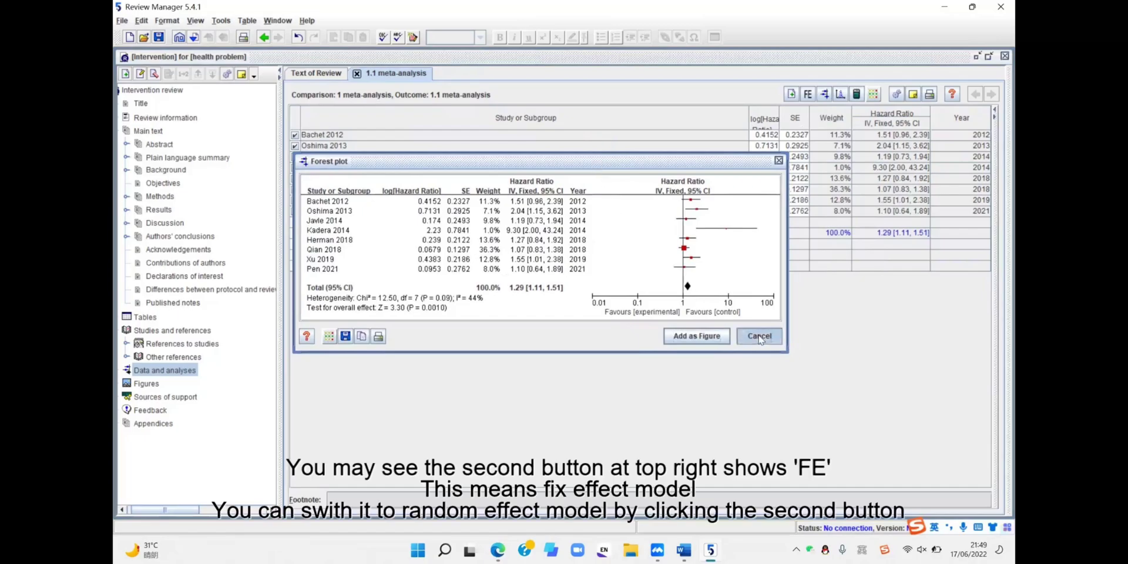
left_click(808, 95)
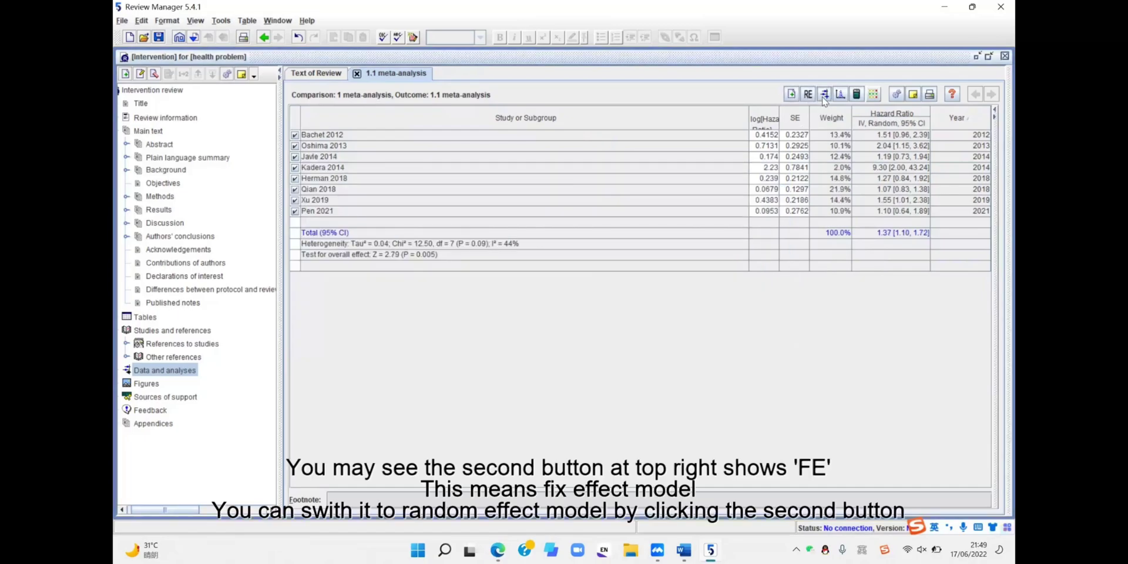
left_click(824, 95)
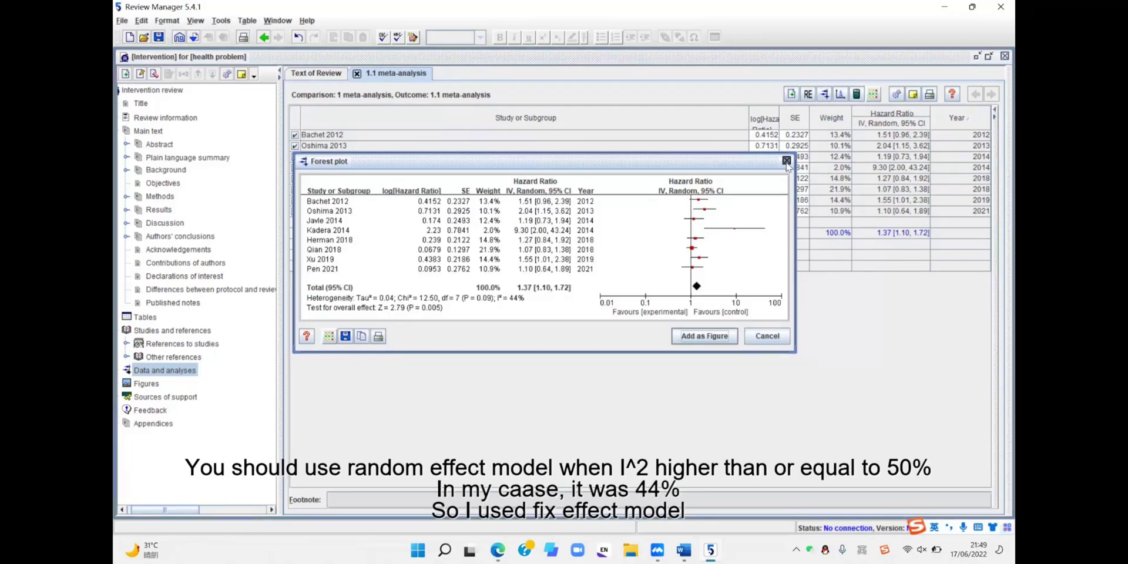
left_click(786, 160)
- Return to fixed effect and add the forest plot to the review as Figure 1
left_click(808, 94)
left_click(823, 96)
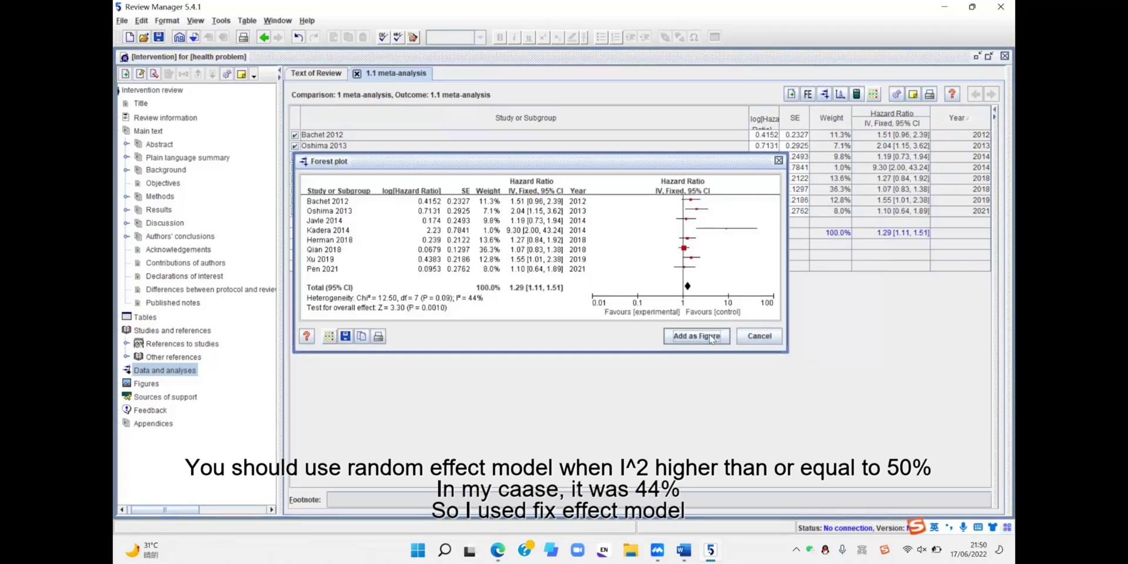
left_click(696, 336)
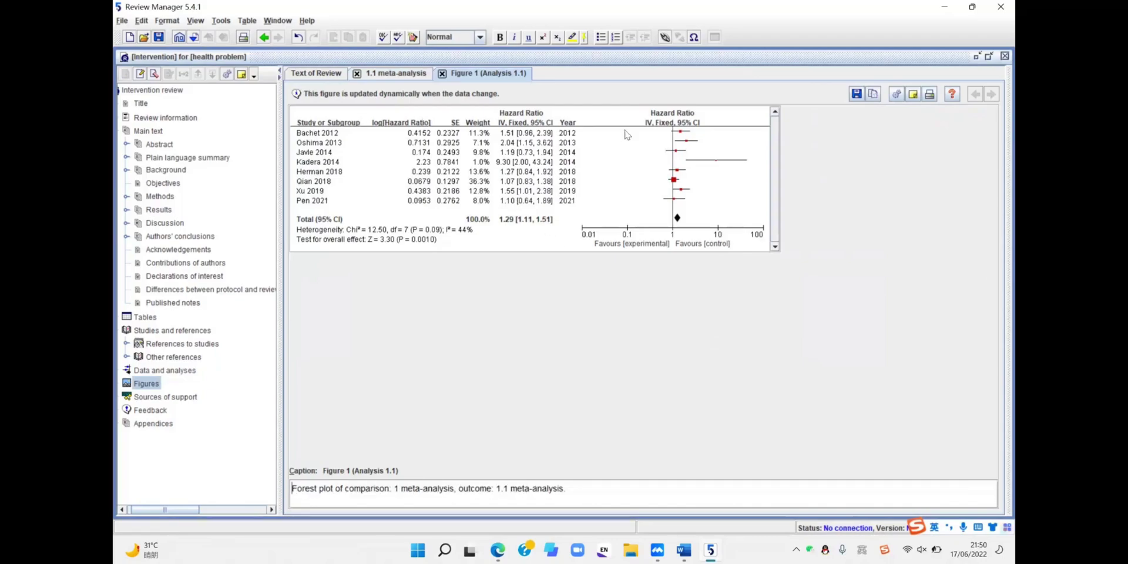
- Save the forest plot figure as Forest plot.svg
left_click(856, 94)
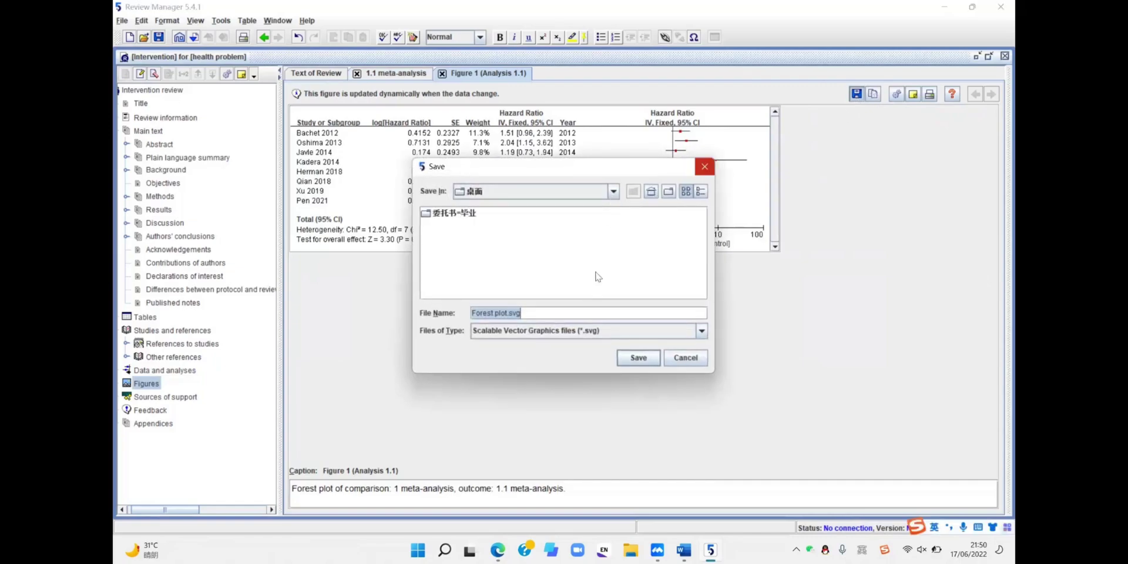
left_click(637, 356)
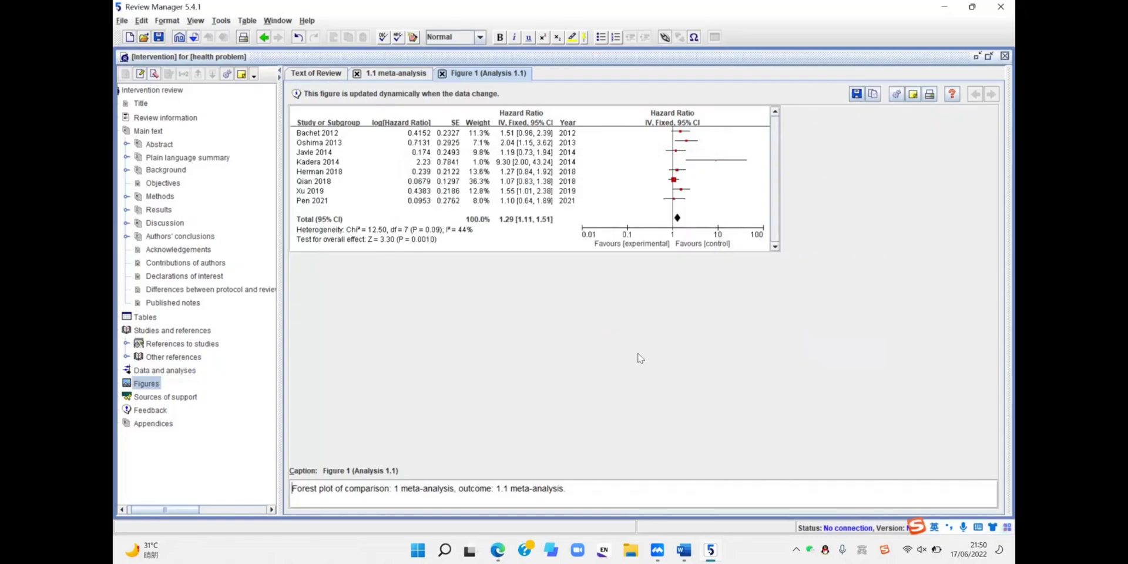
left_click(399, 73)
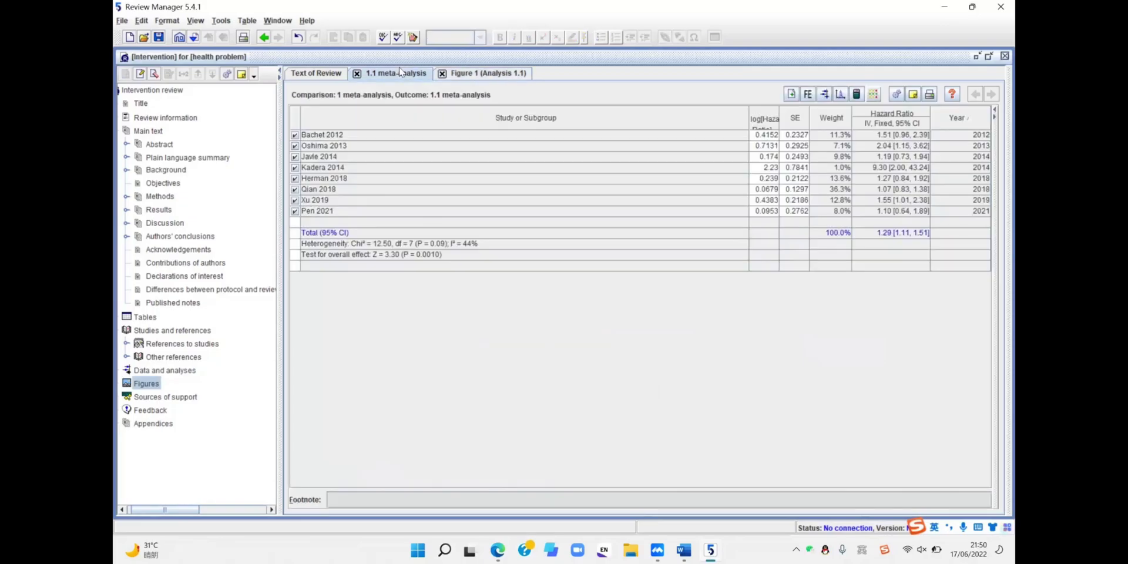
- Add the funnel plot as Figure 2 and save it as Funnel plot.svg
left_click(846, 94)
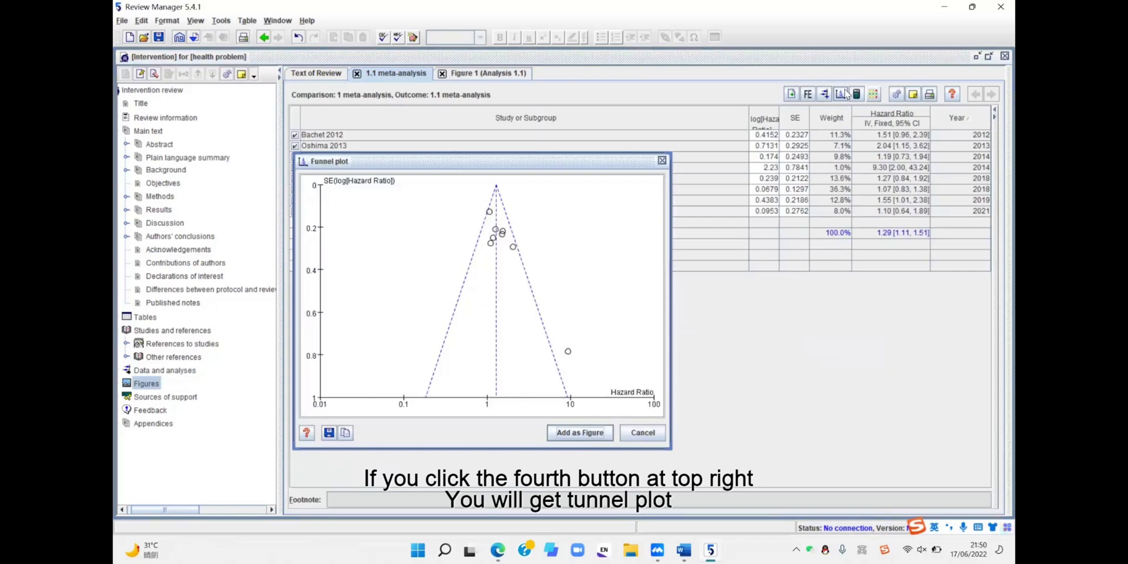
left_click(581, 432)
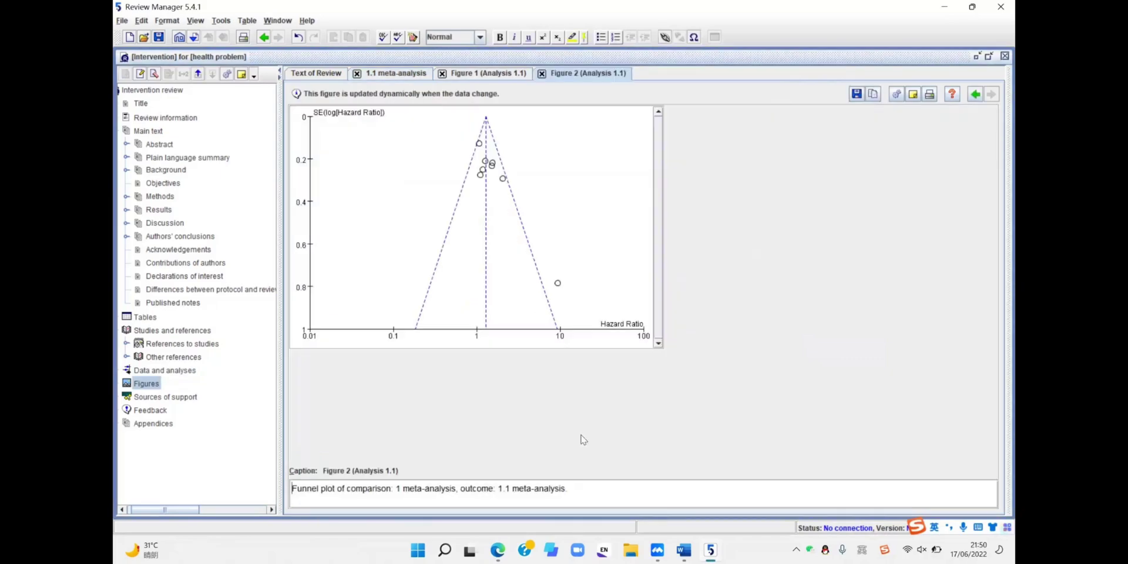
left_click(856, 94)
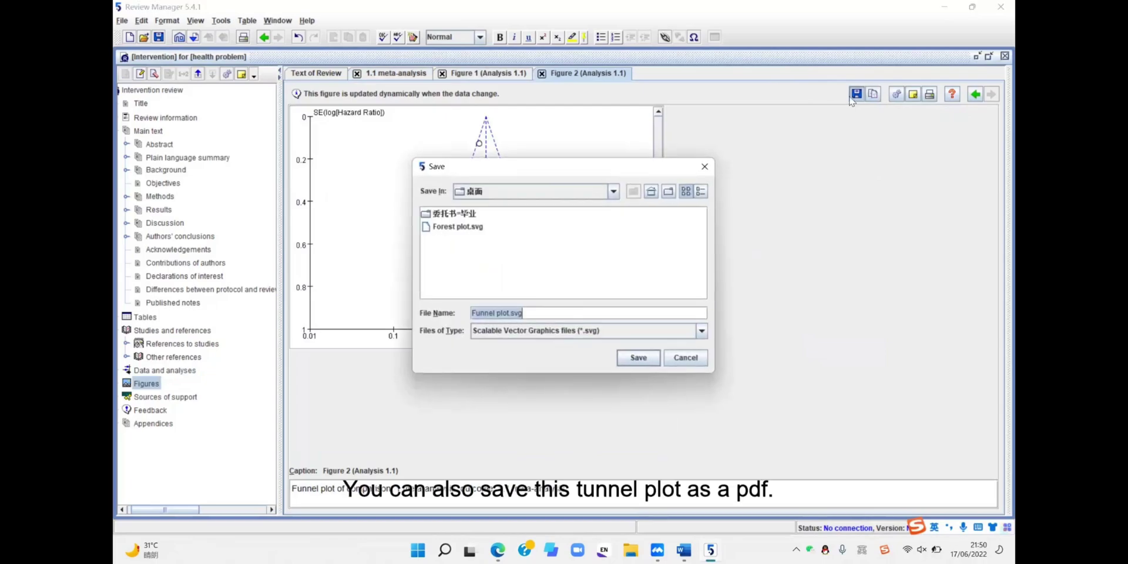
left_click(637, 358)
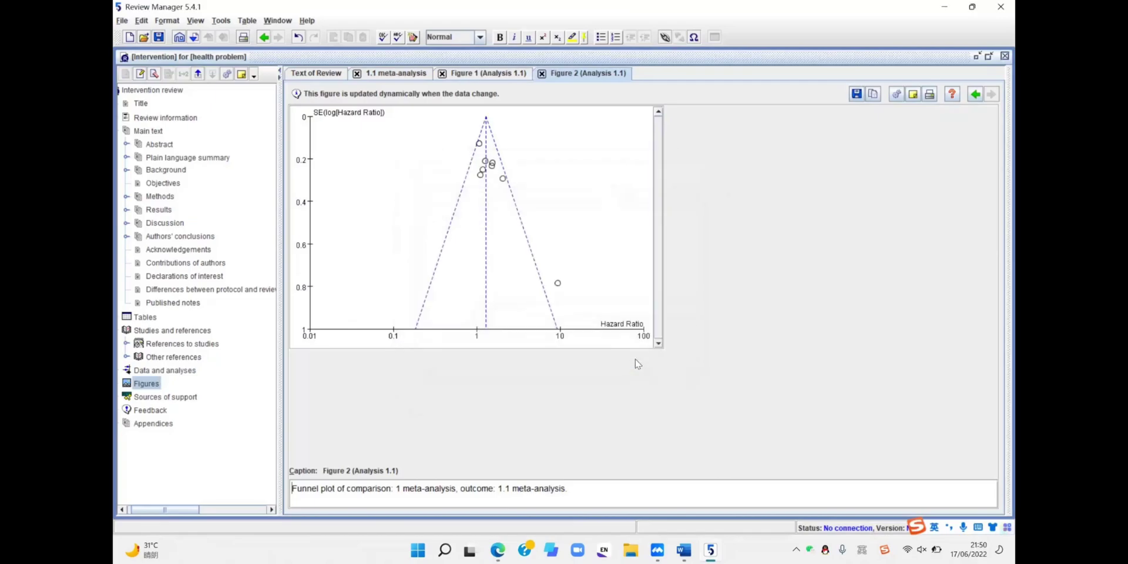
- Minimize Review Manager and view Forest plot.svg in Edge
left_click(944, 8)
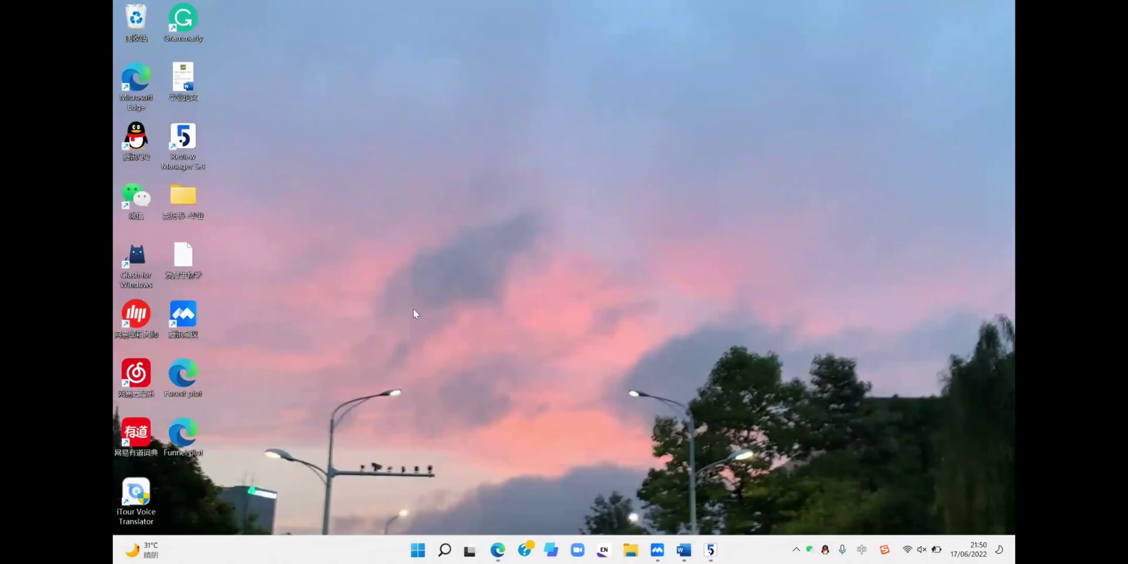
double_click(182, 379)
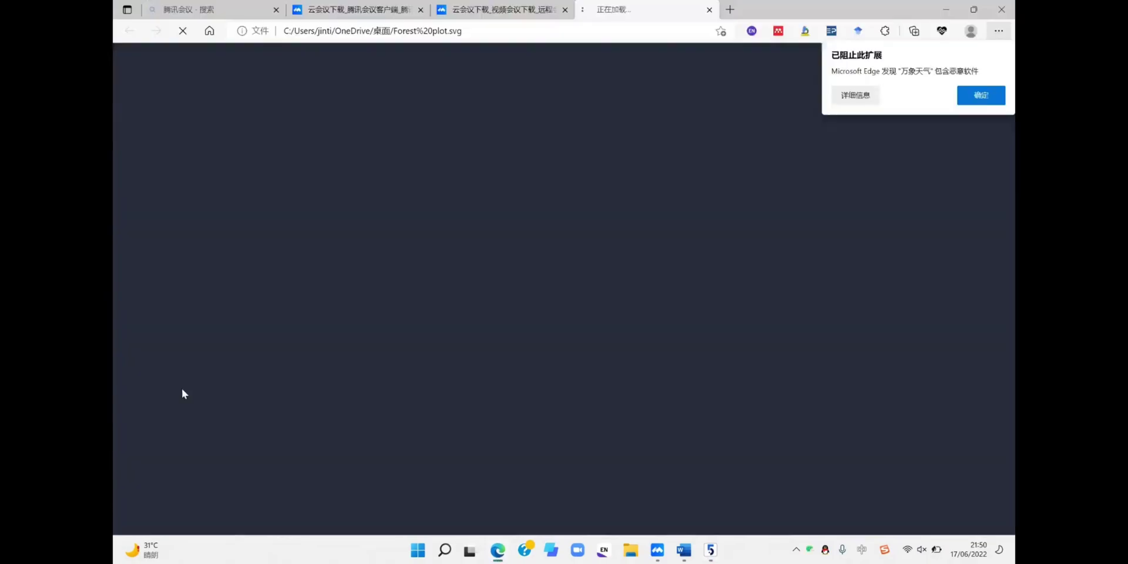
scroll(150, 166, "up", 3)
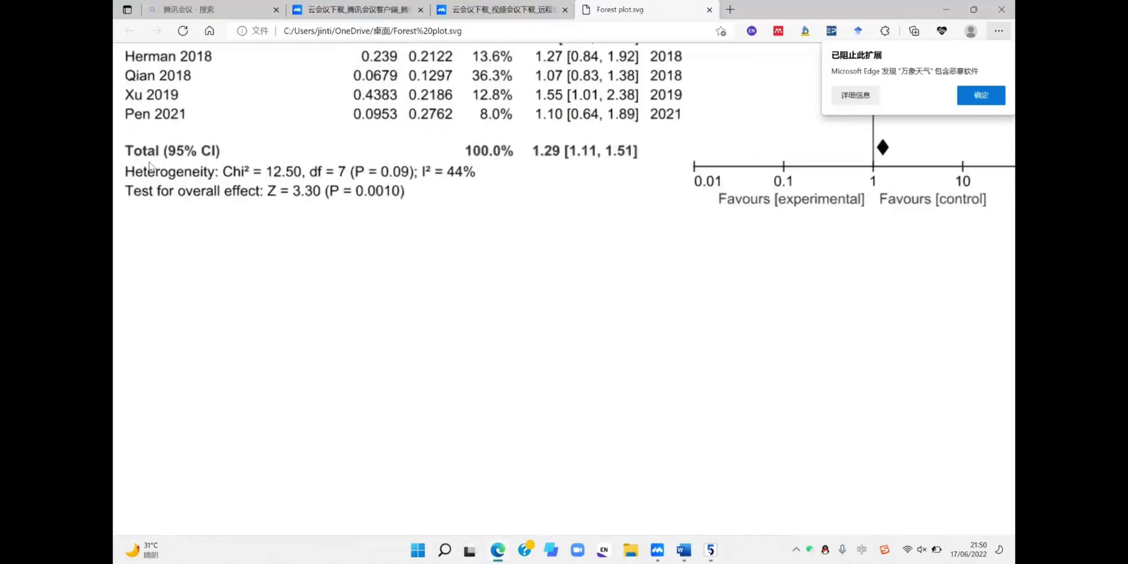
scroll(150, 166, "right", 5)
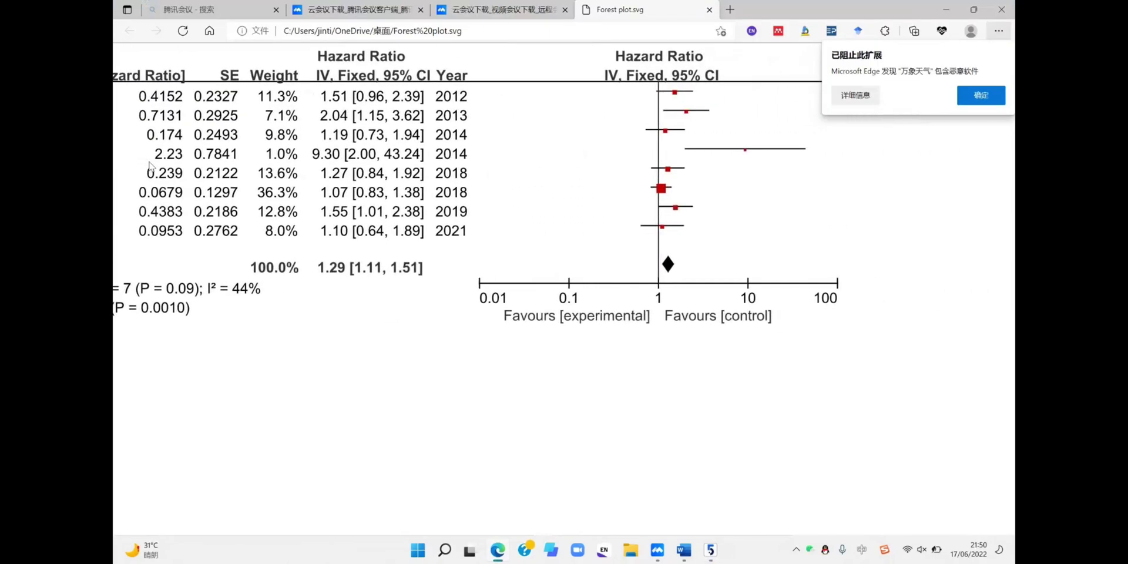
scroll(149, 166, "left", 4)
scroll(150, 166, "right", 1)
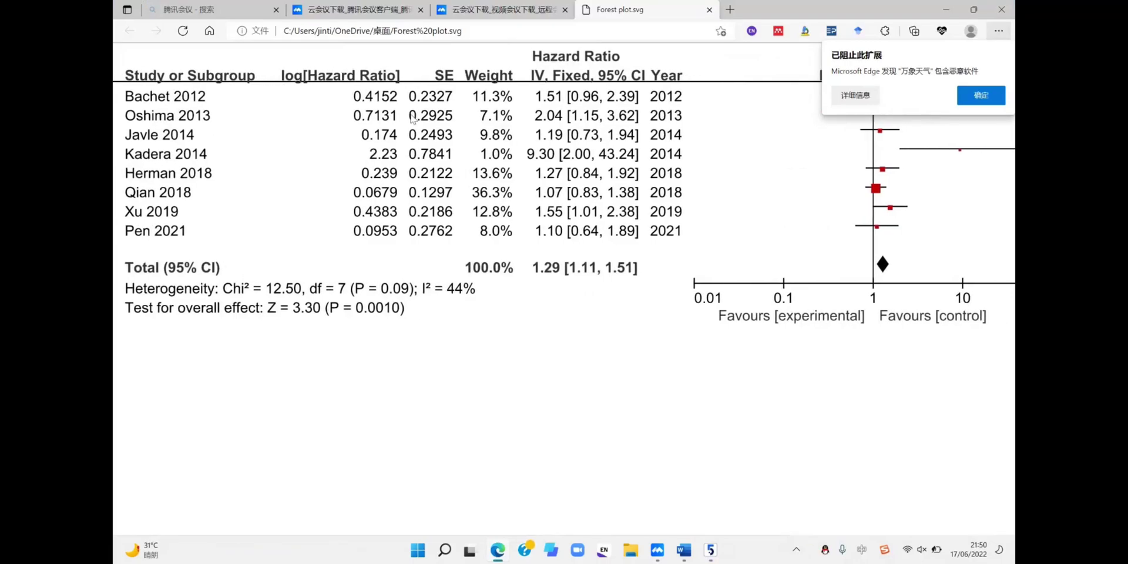
left_click(946, 12)
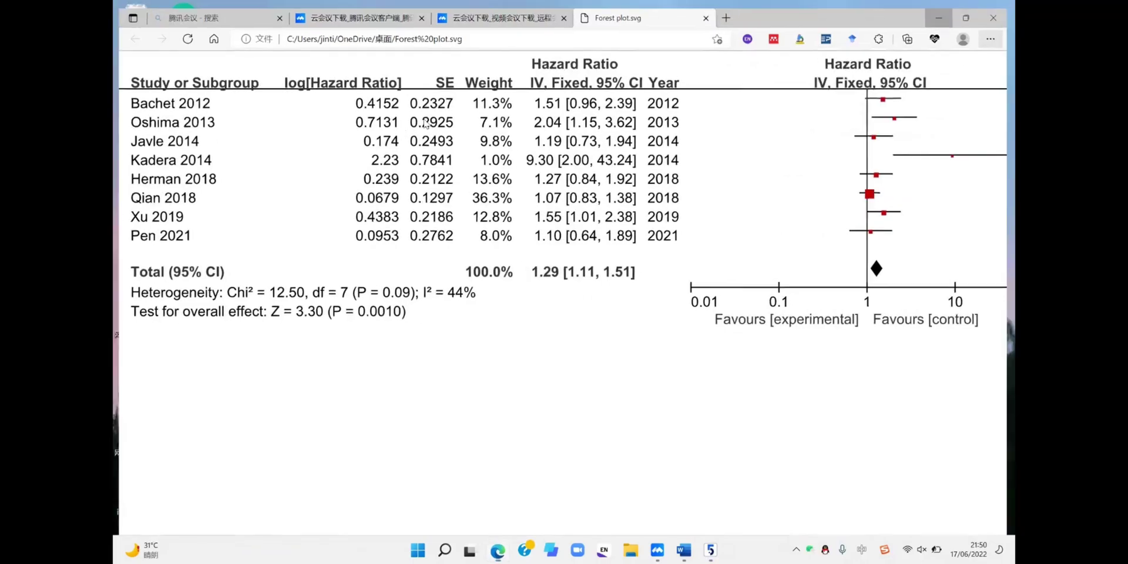
- View Funnel plot.svg in Edge, then clear the browser away to show the desktop
double_click(189, 416)
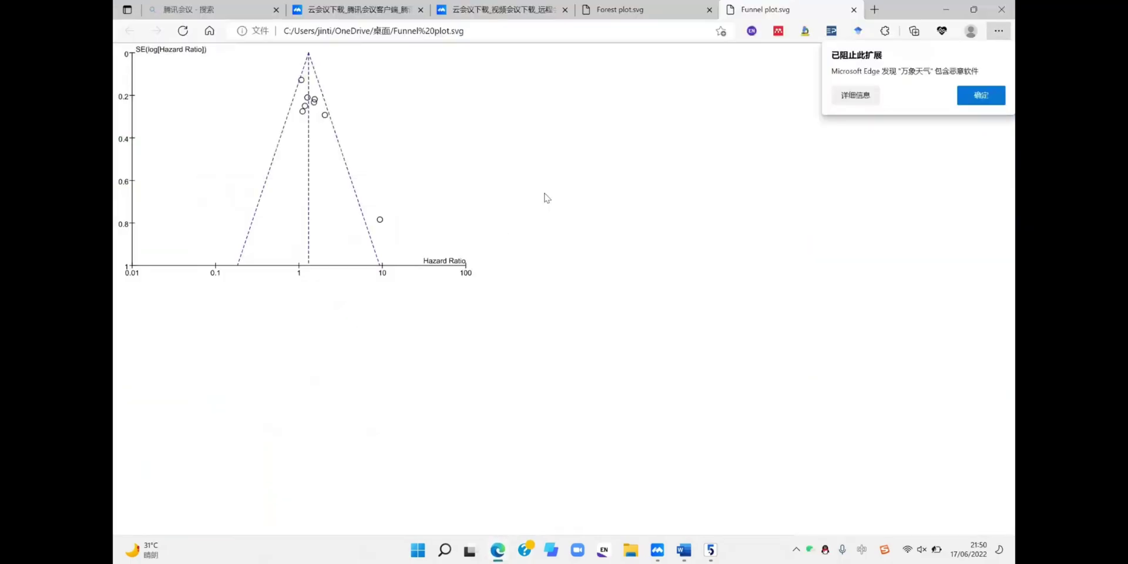
scroll(258, 159, "up", 3)
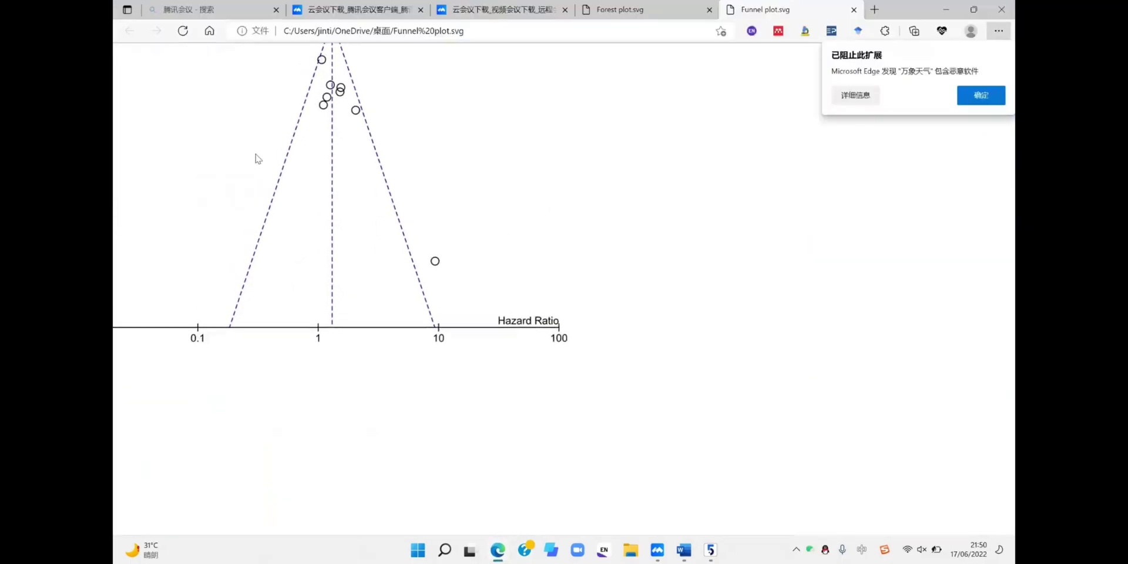
scroll(257, 159, "left", 2)
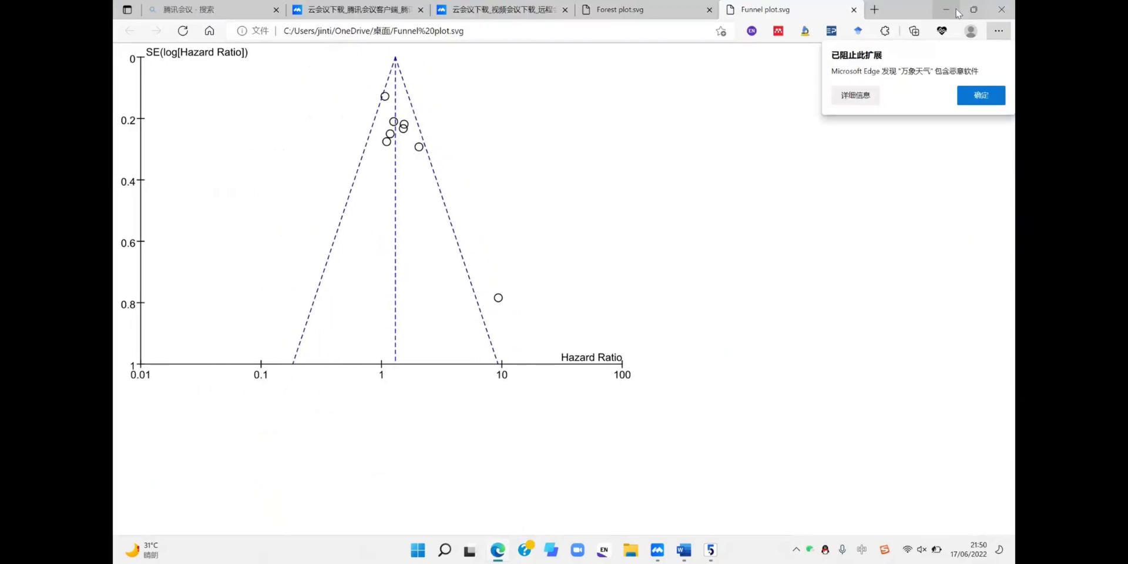
left_click(973, 10)
key("super+d")
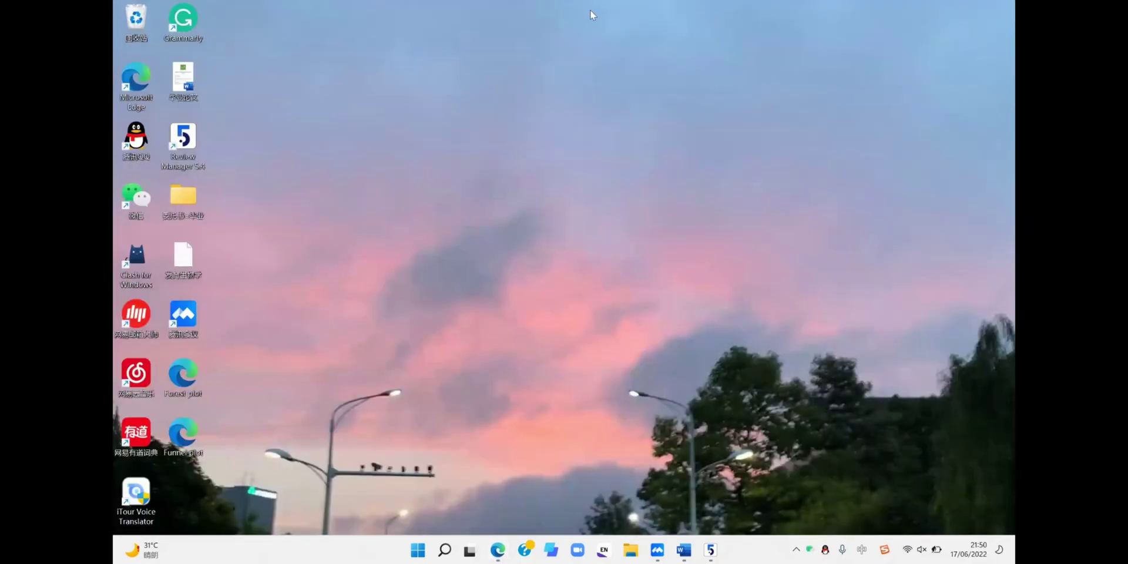